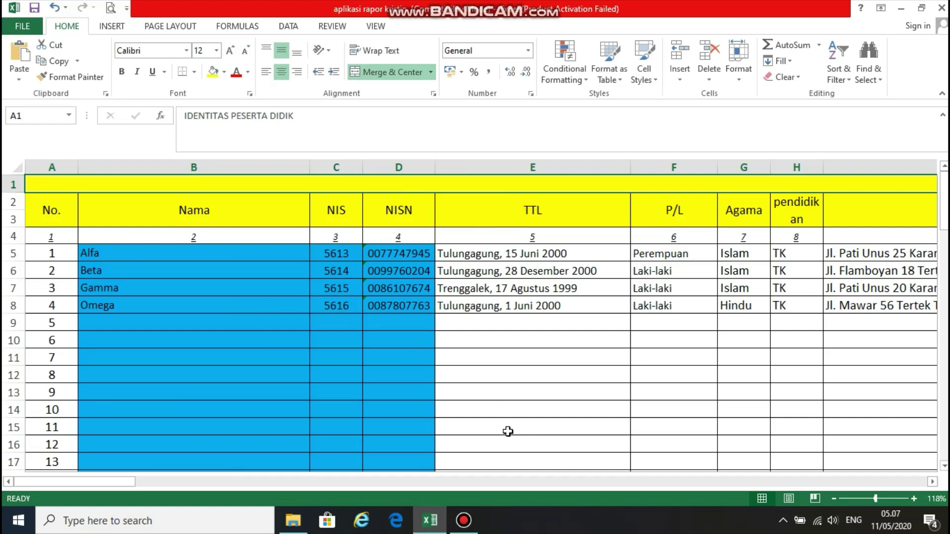
Step: Review the student data sheet across to its final columns and return to the main menu
left_click_drag(126, 485, 148, 484)
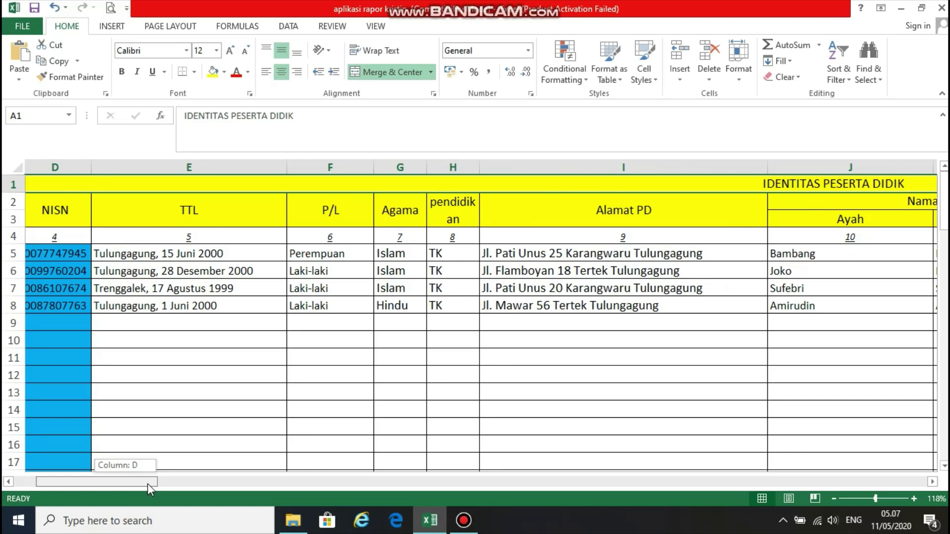
left_click_drag(147, 484, 465, 485)
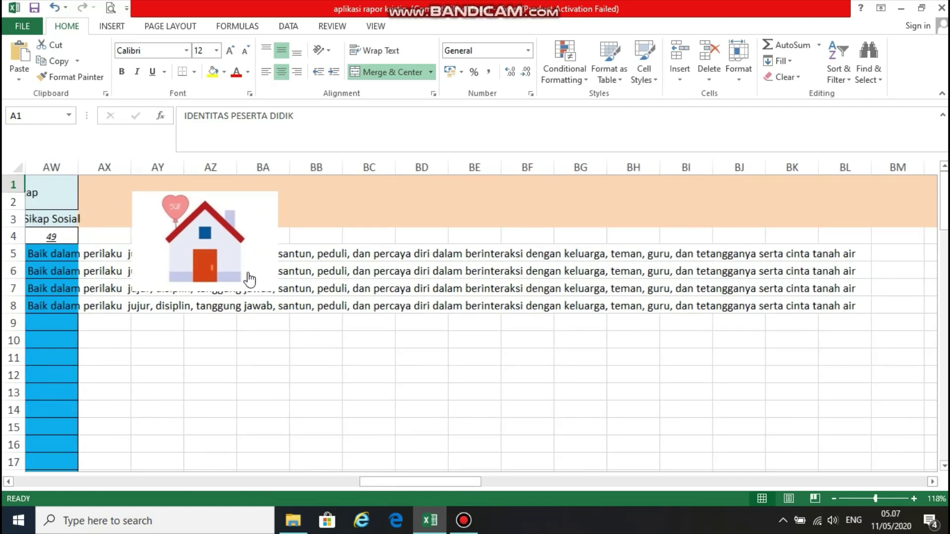
left_click(248, 278)
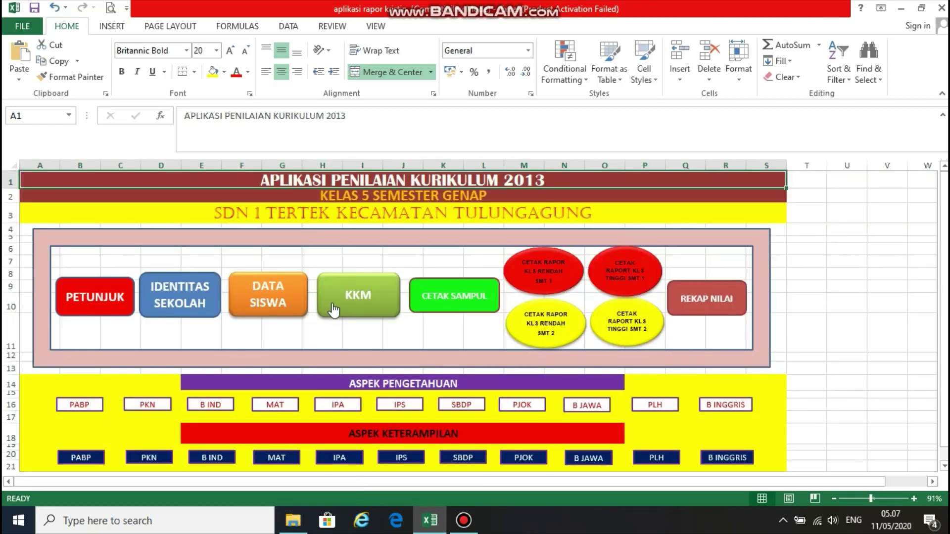
Step: Open the KKM sheet, examine the editable range columns B and E and the KBM column F, and return to the main menu
left_click(359, 309)
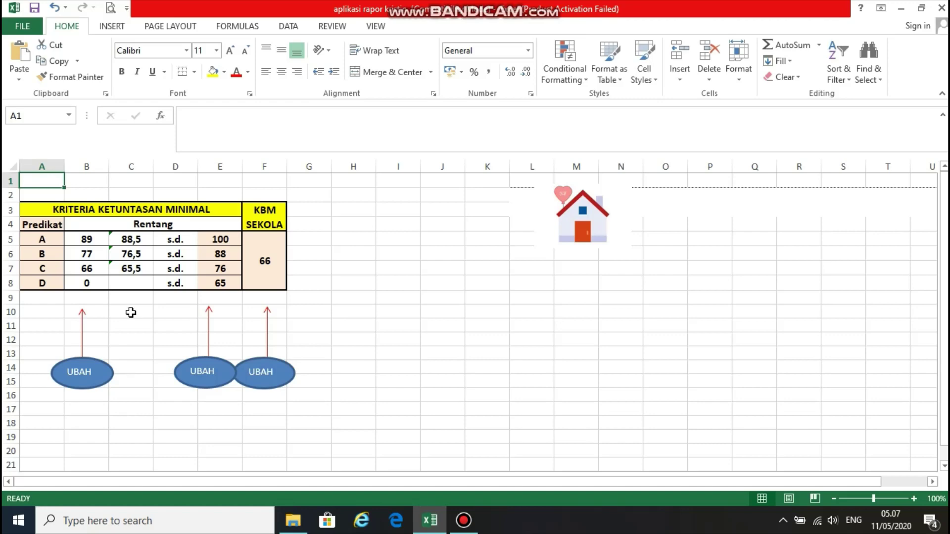
left_click(92, 168)
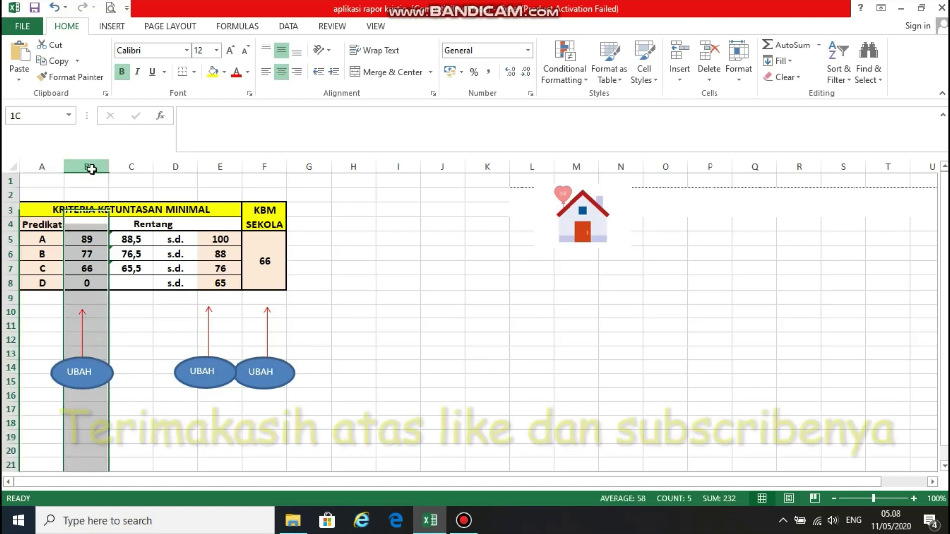
left_click(207, 166)
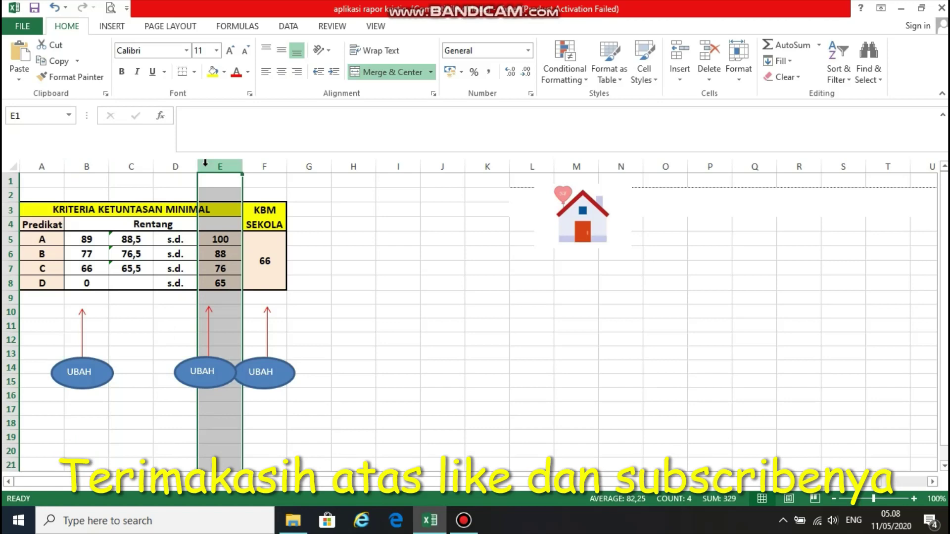
left_click(257, 166)
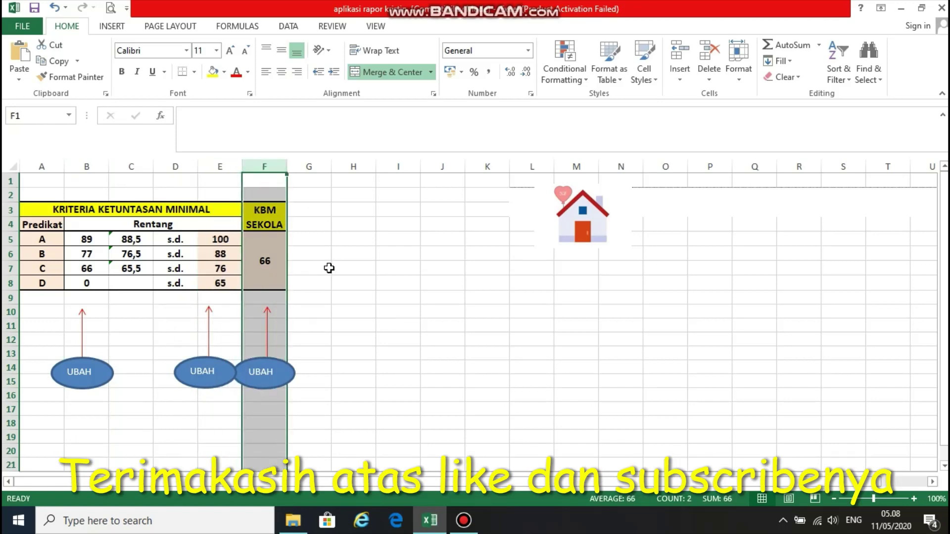
left_click(329, 268)
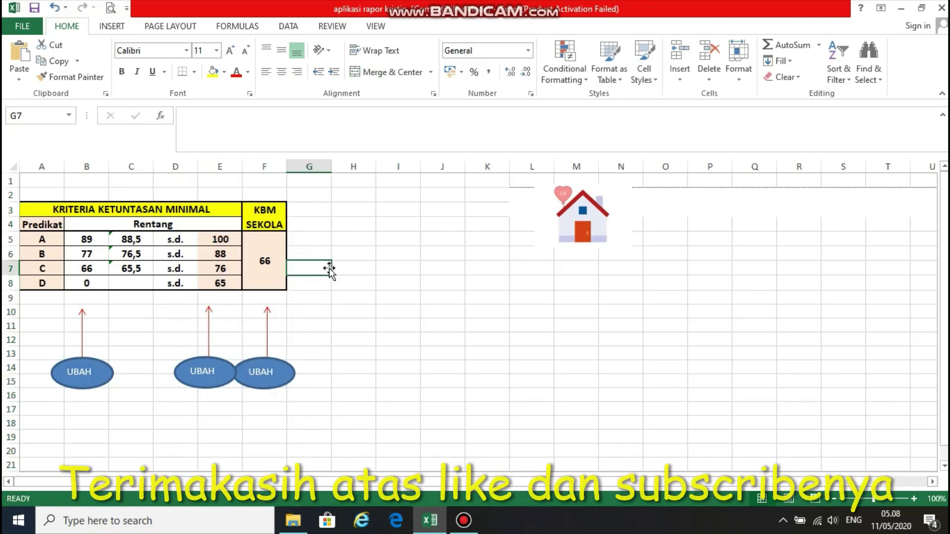
left_click(586, 228)
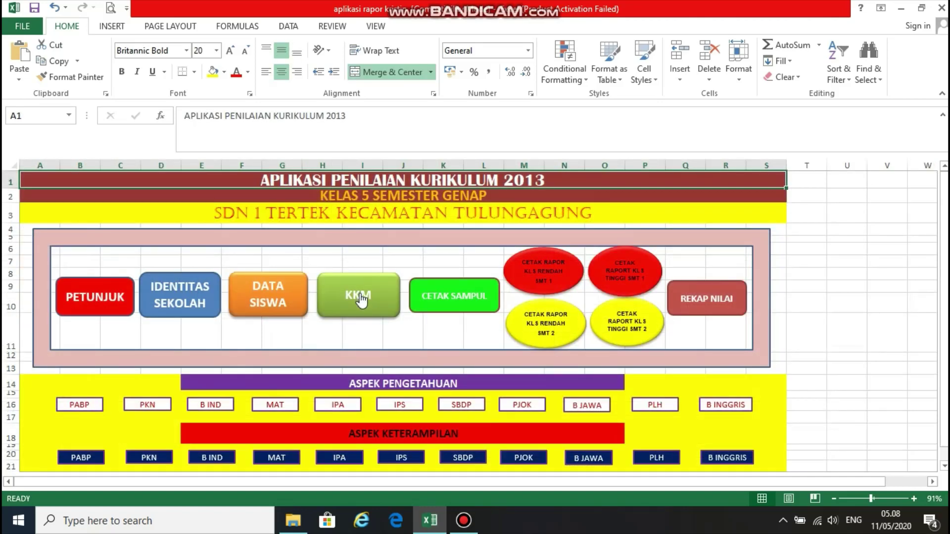
Step: Open the IPA score sheet of the Aspek Pengetahuan section from the main menu
scroll(321, 350, "down", 1)
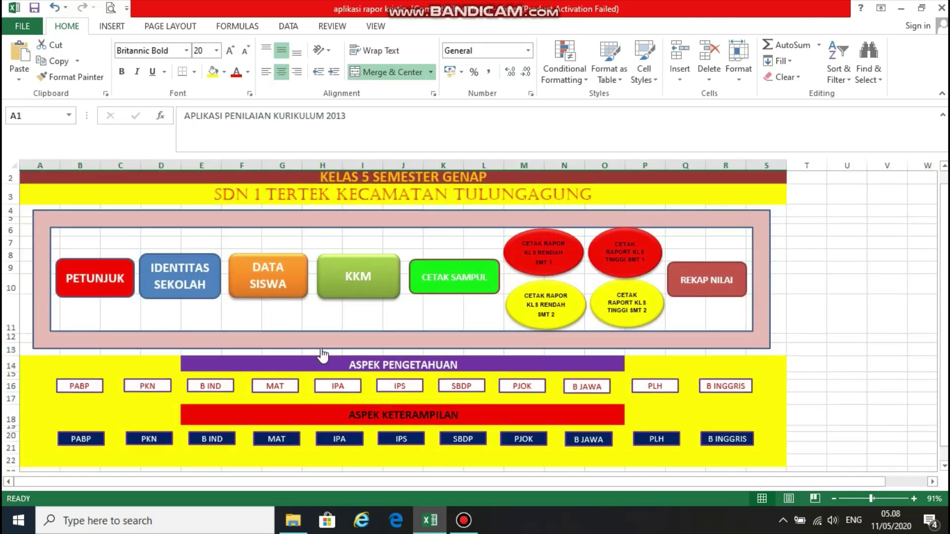
scroll(323, 354, "down", 2)
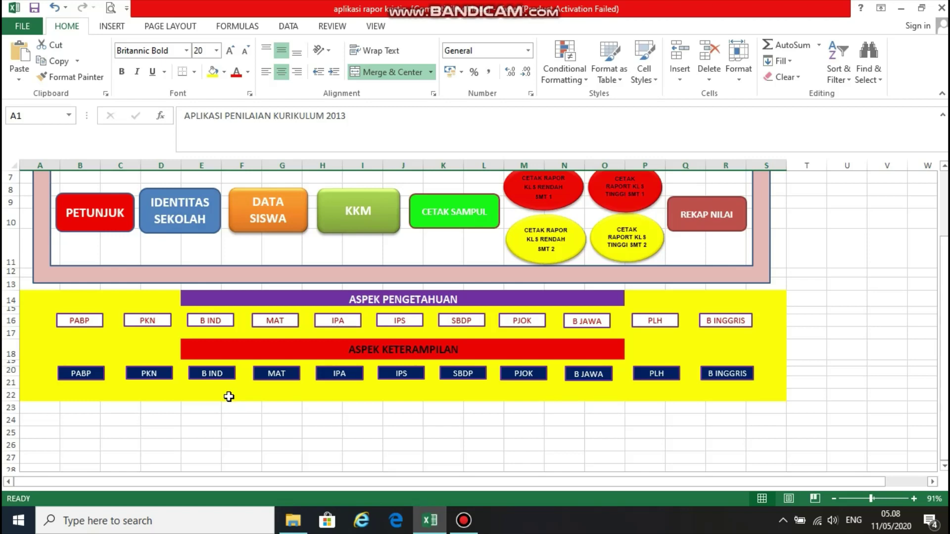
left_click(336, 324)
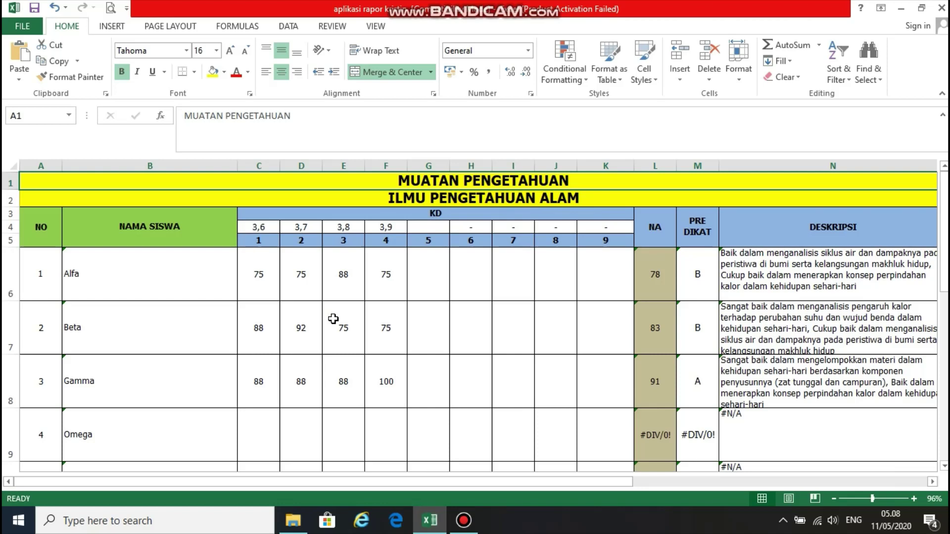
Step: Examine the first three students' scores for KD 3,6 to 3,9 in C6:F8
left_click(265, 277)
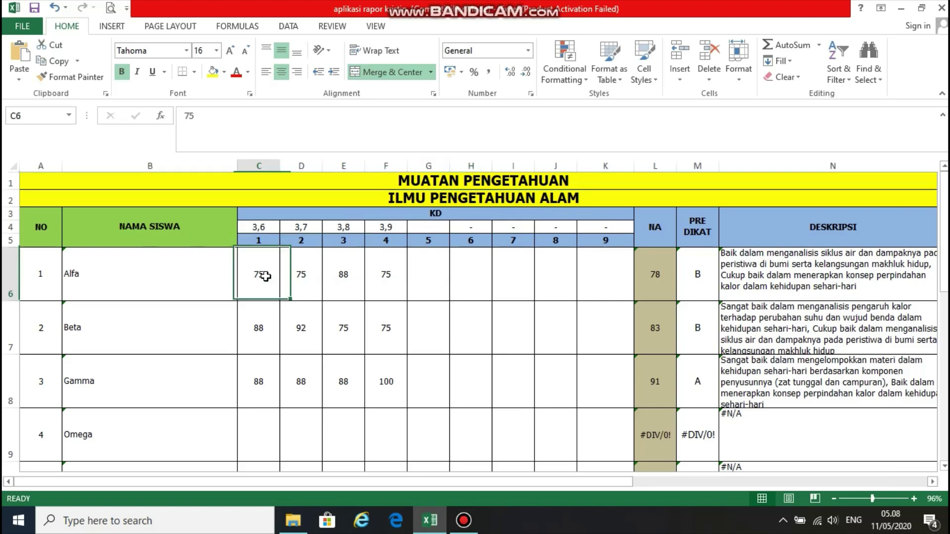
left_click(303, 273)
left_click(339, 276)
left_click(389, 288)
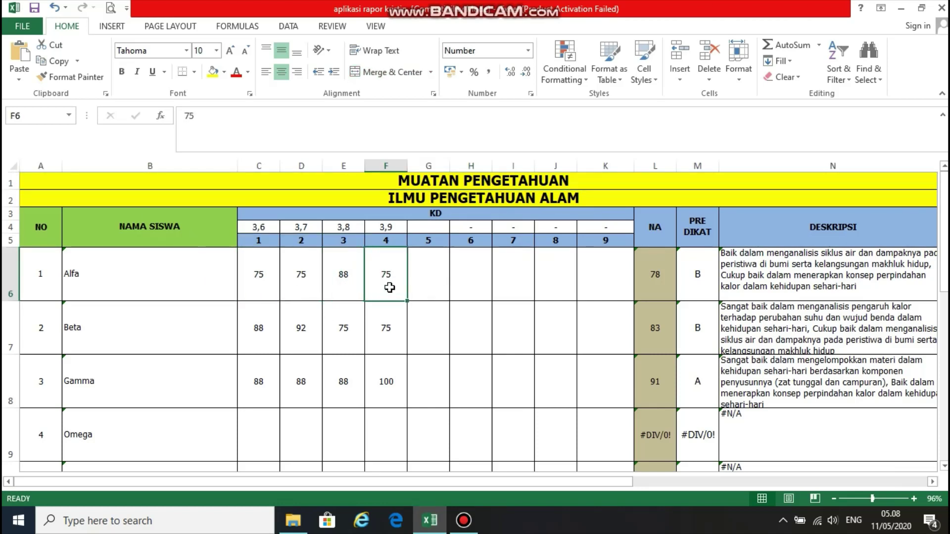
left_click(259, 329)
left_click(297, 345)
left_click(343, 344)
left_click(386, 341)
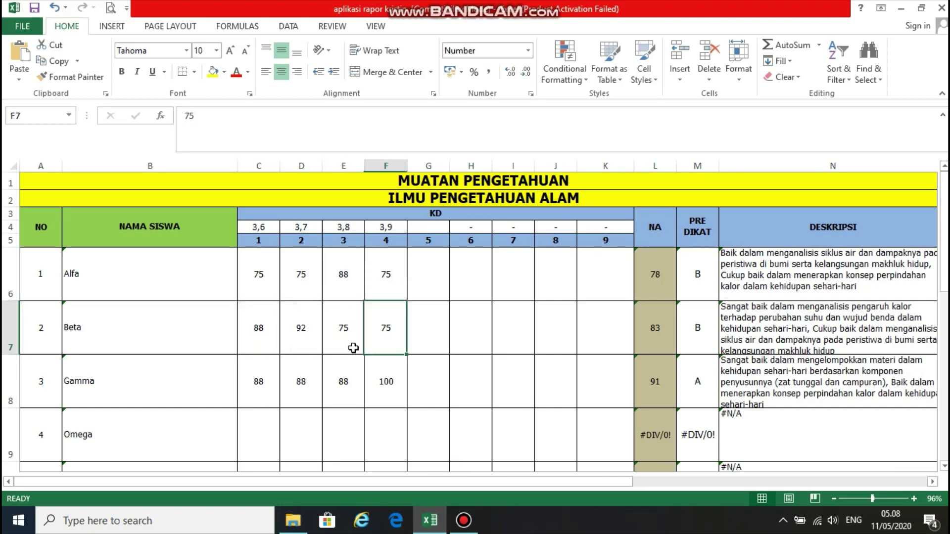
left_click(259, 382)
left_click(297, 381)
left_click(341, 384)
left_click(379, 384)
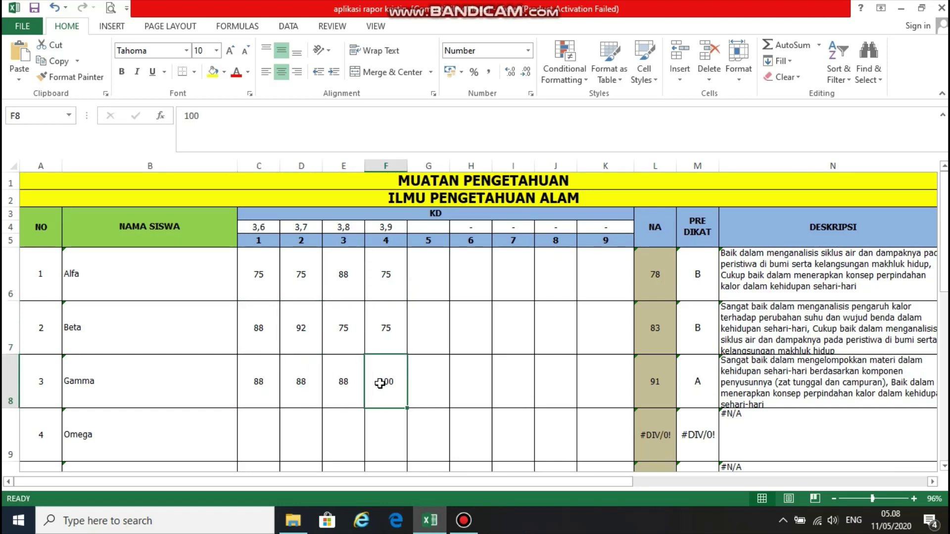
Step: Enter a score of 88 for each of KD 3,6 to 3,9 in the fourth student's row, C9:F9
mouse_move(434, 481)
left_mouse_down()
mouse_move(466, 483)
mouse_move(435, 484)
left_mouse_up()
left_click(263, 431)
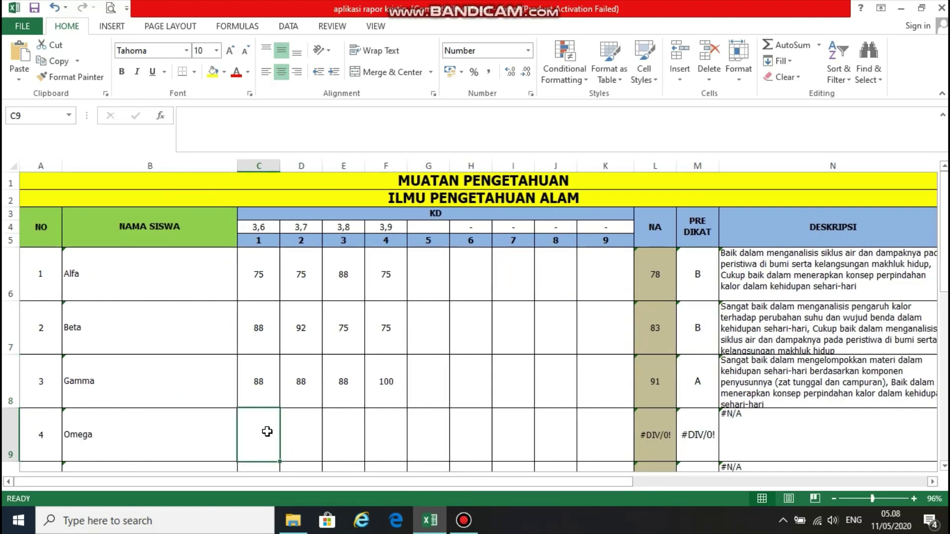
type("88")
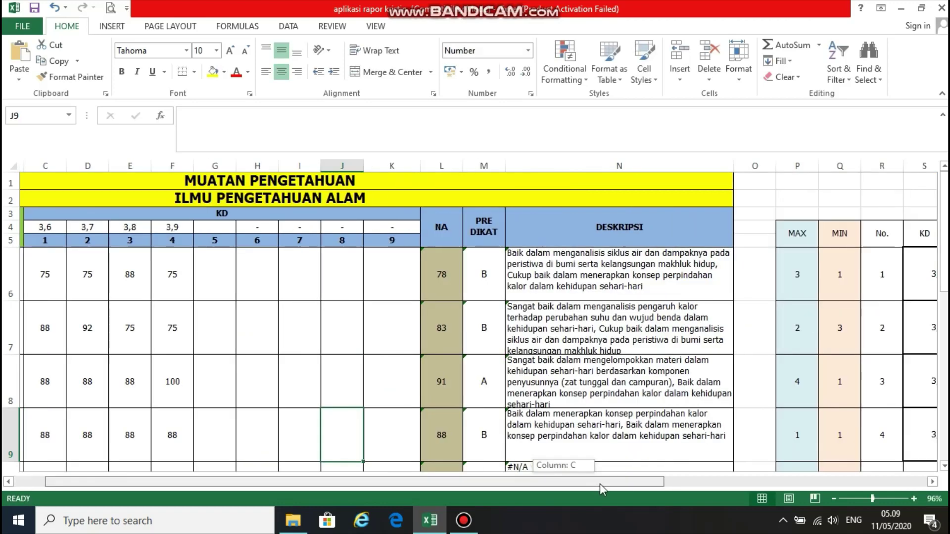
Step: Read the full KD description texts for KD 3,6 to 3,9 in T6:T9
left_click_drag(599, 484, 696, 478)
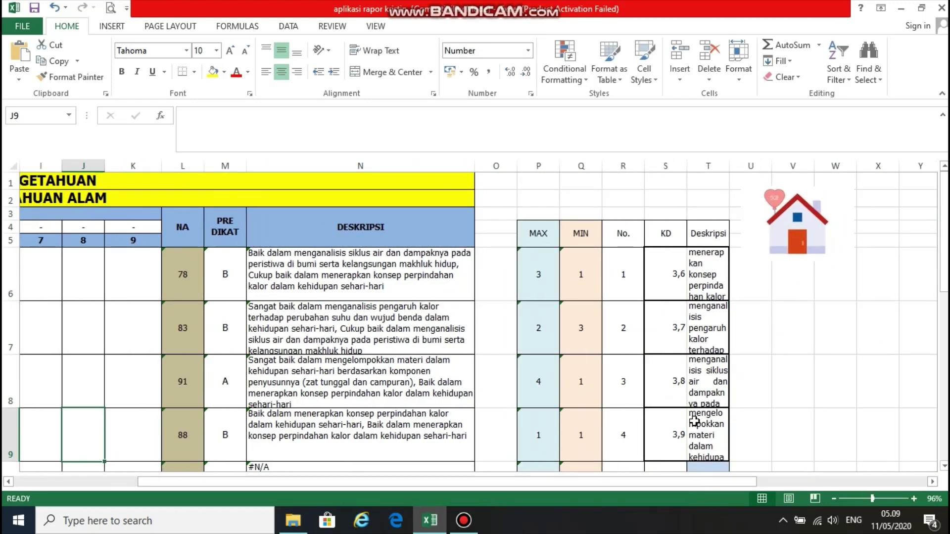
left_click(705, 284)
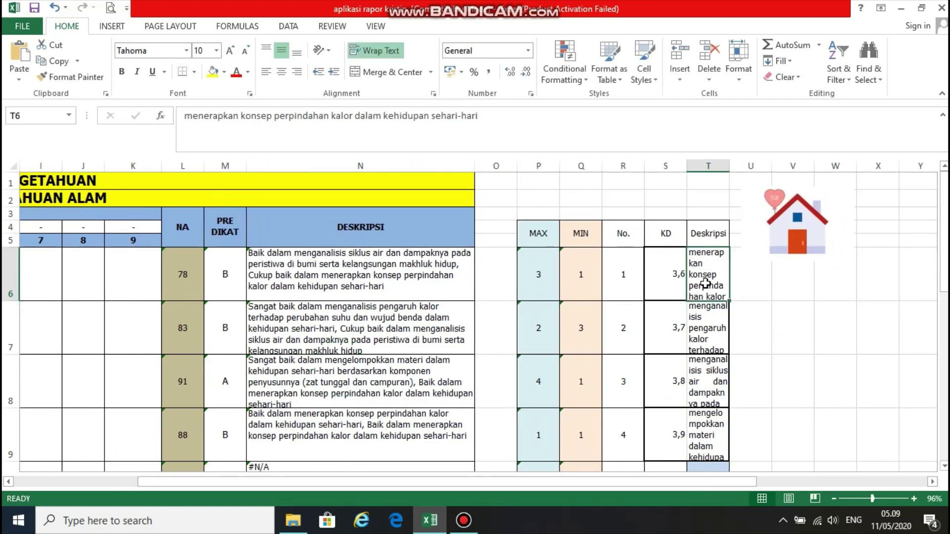
left_click(706, 318)
left_click(709, 390)
left_click(710, 426)
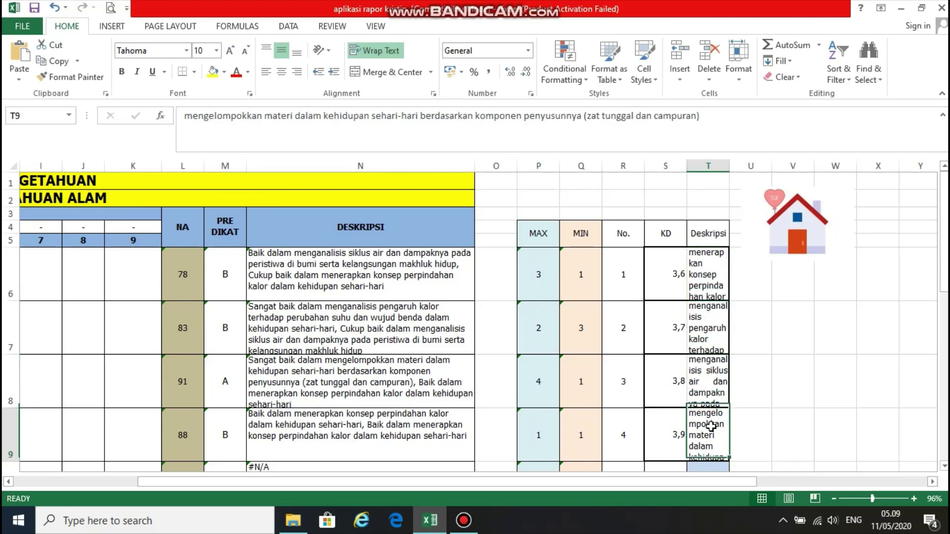
scroll(720, 327, "down", 1)
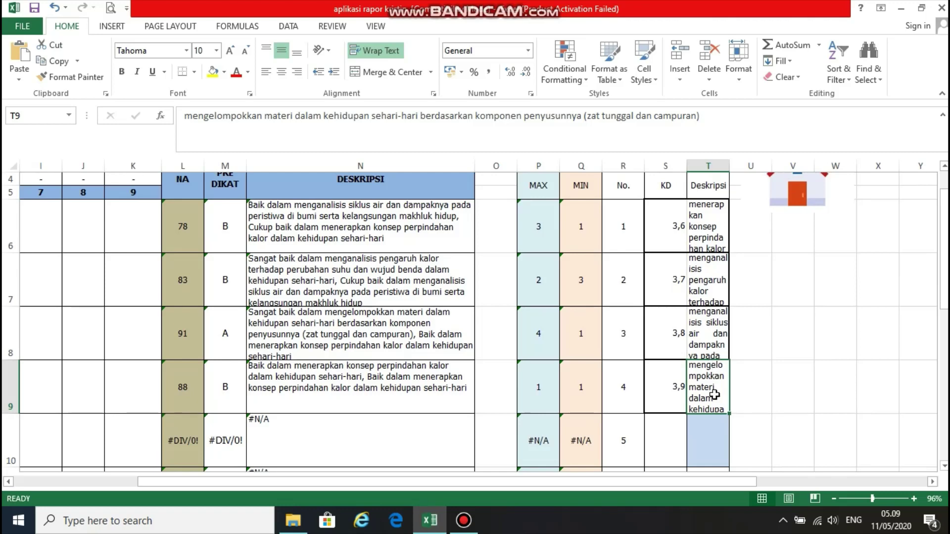
Step: Compare the first student's KD scores in row 6 with the generated Deskripsi text
left_click_drag(691, 486, 586, 491)
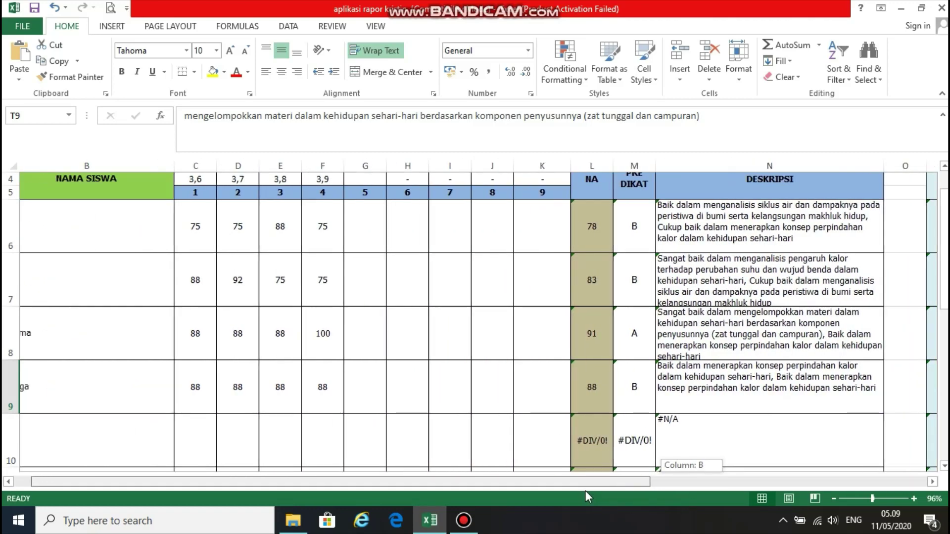
left_click(225, 208)
left_click(263, 216)
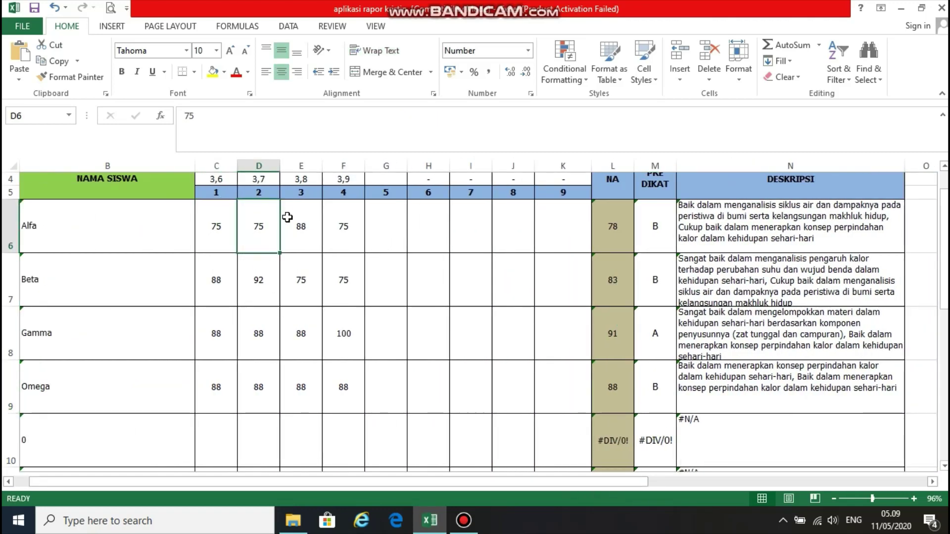
left_click(290, 217)
left_click(334, 217)
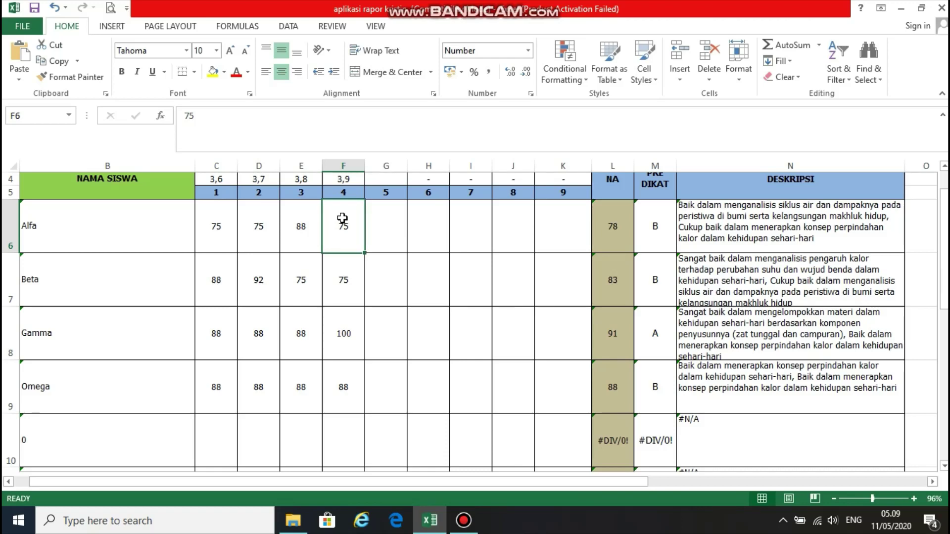
scroll(339, 223, "up", 1)
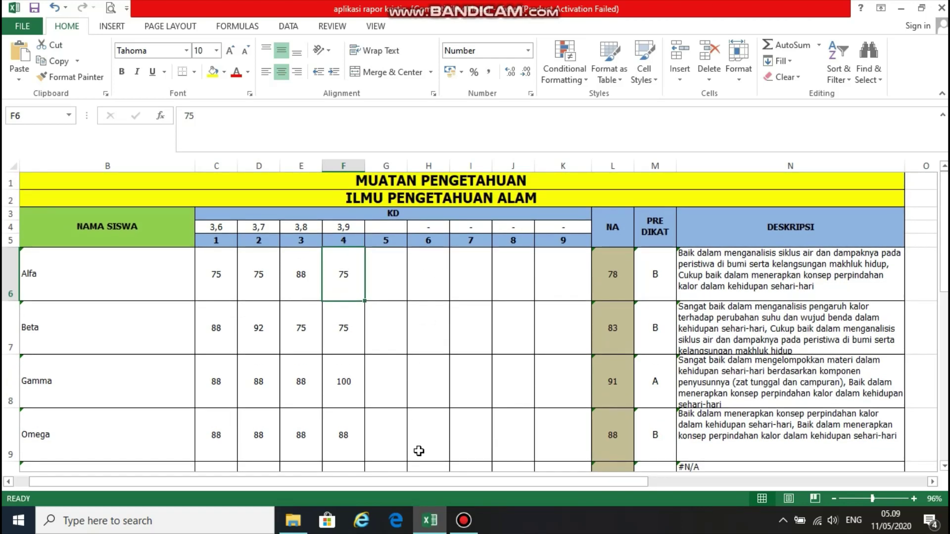
Step: Inspect the MAX formula in P6 and the MIN formulas in Q6:Q9 that select each student's KD descriptions
left_click_drag(429, 483, 557, 483)
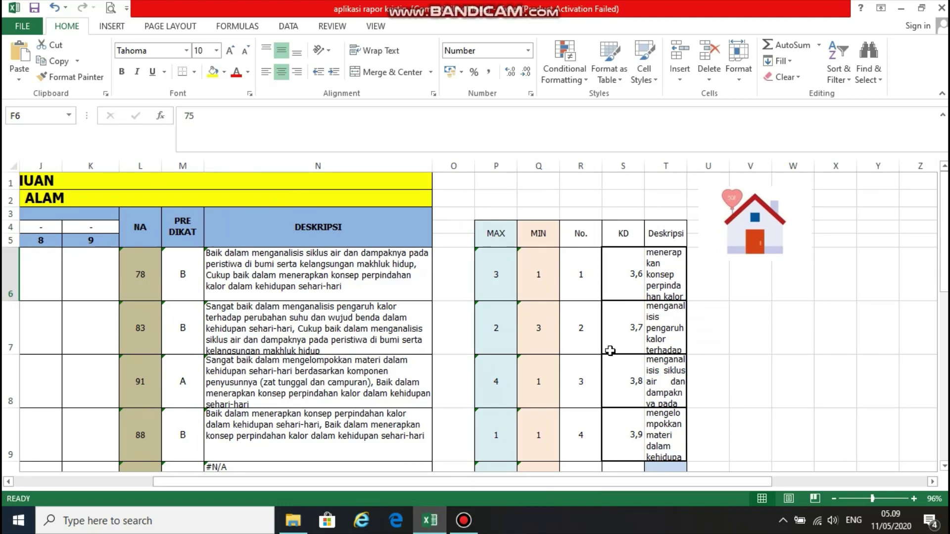
left_click(501, 281)
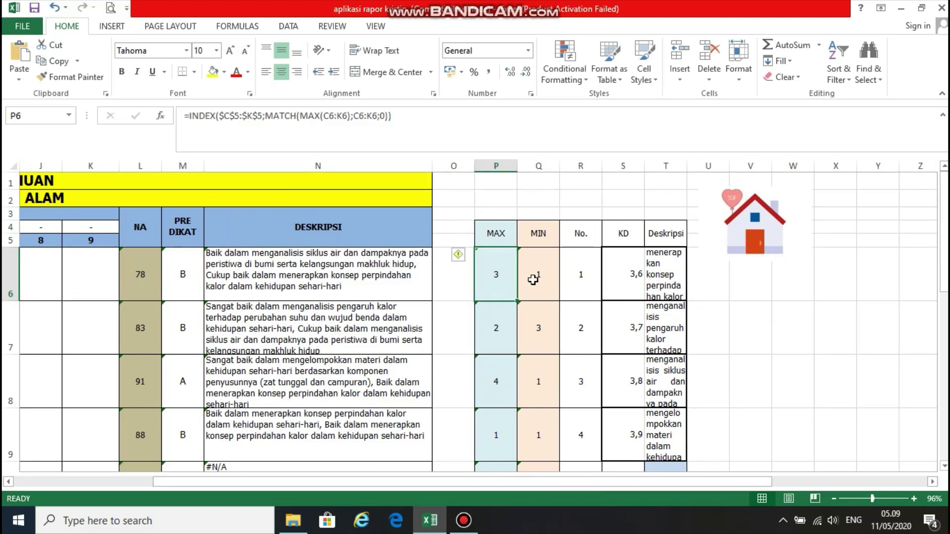
left_click(544, 279)
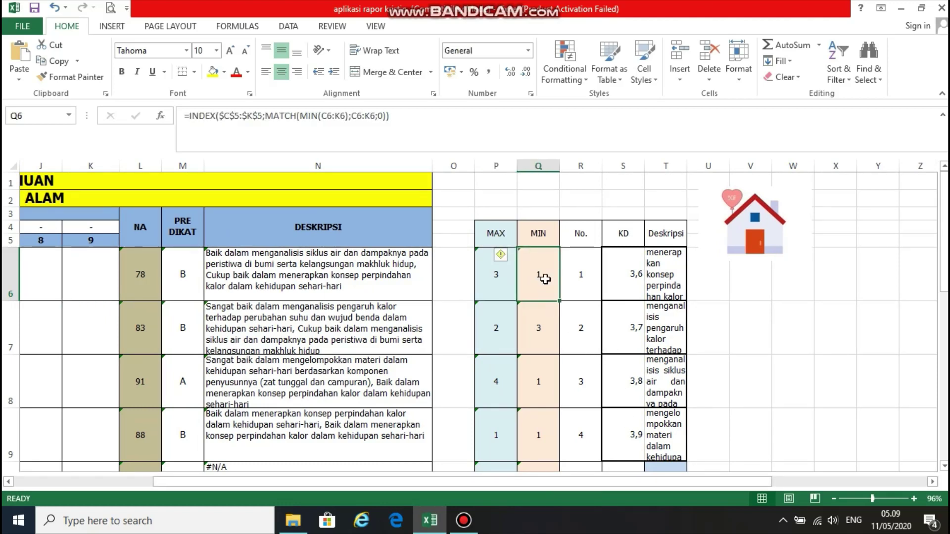
key("Down")
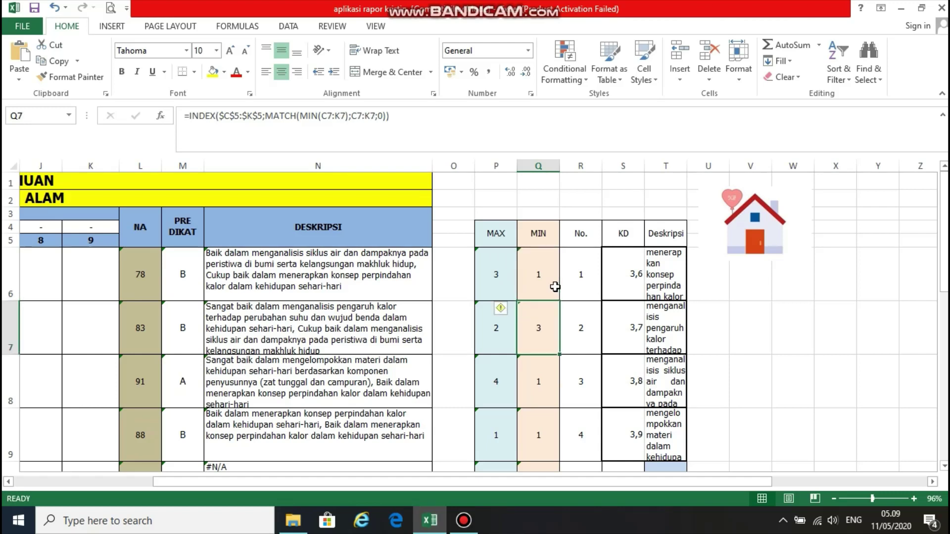
key("Down")
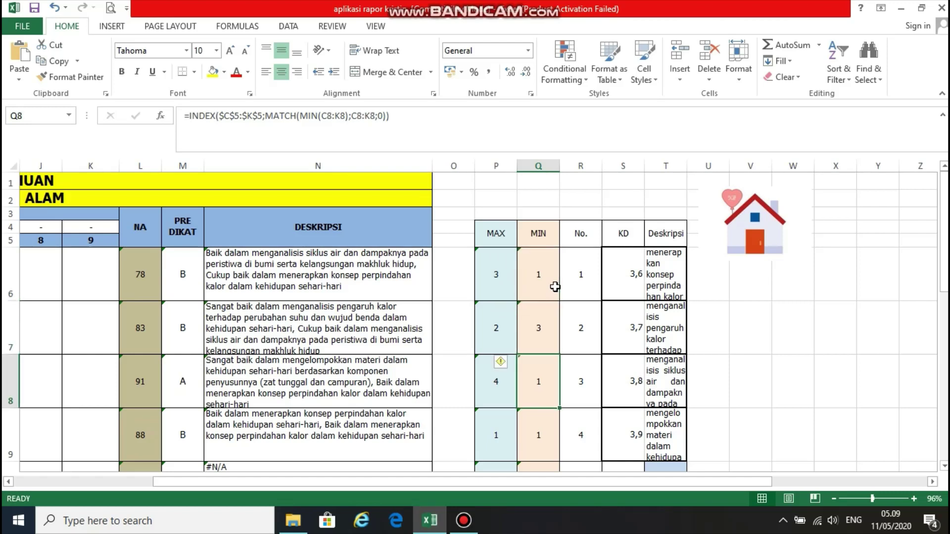
key("Up")
key("Up")
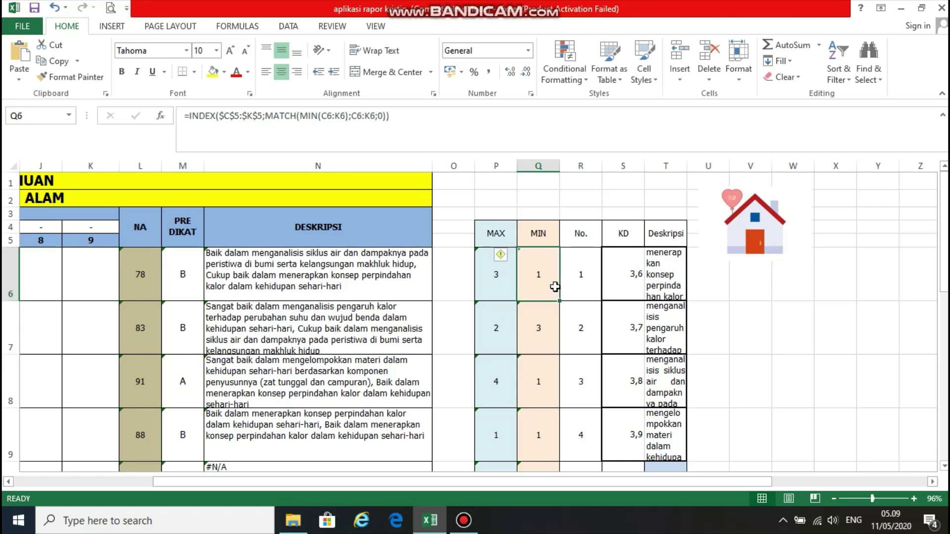
key("Down")
key("Up")
key("Down")
key("Down")
key("Down")
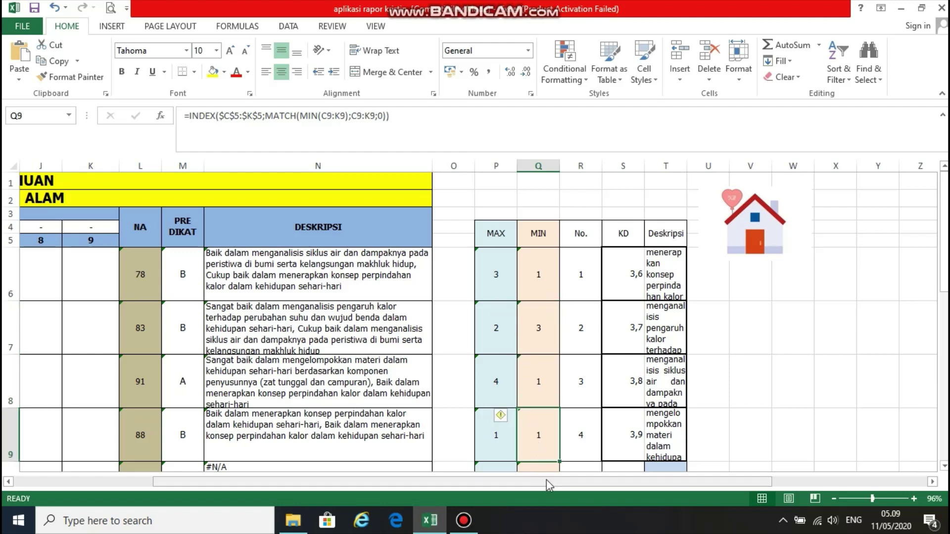
Step: Check the fourth student's KD scores in C9:F9 against the generated Deskripsi text in that row
left_click_drag(546, 480, 418, 489)
left_click(224, 452)
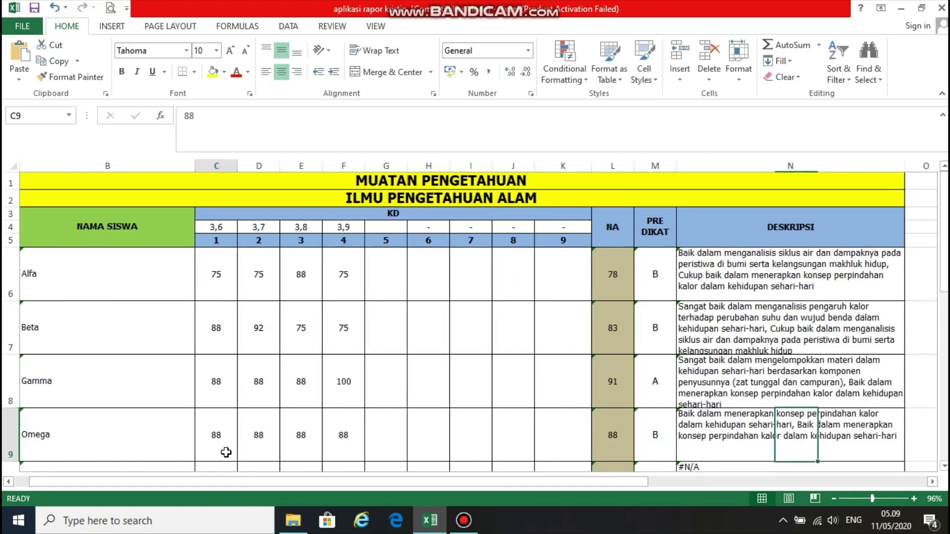
left_click(261, 449)
left_click(316, 450)
left_click(350, 450)
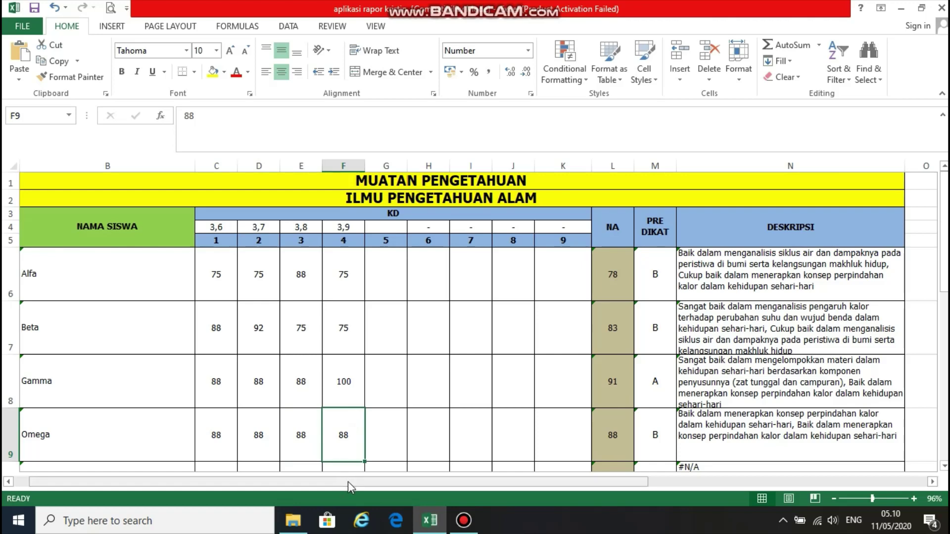
Step: Inspect the fourth student's Deskripsi formula in N9 and the MAX and MIN index formulas in P9 and Q9
left_click_drag(348, 482, 439, 482)
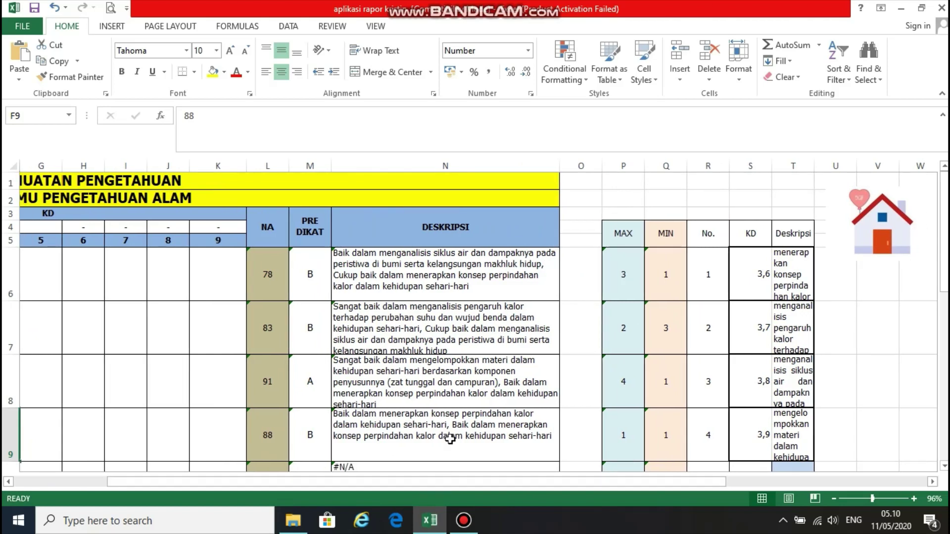
left_click(420, 417)
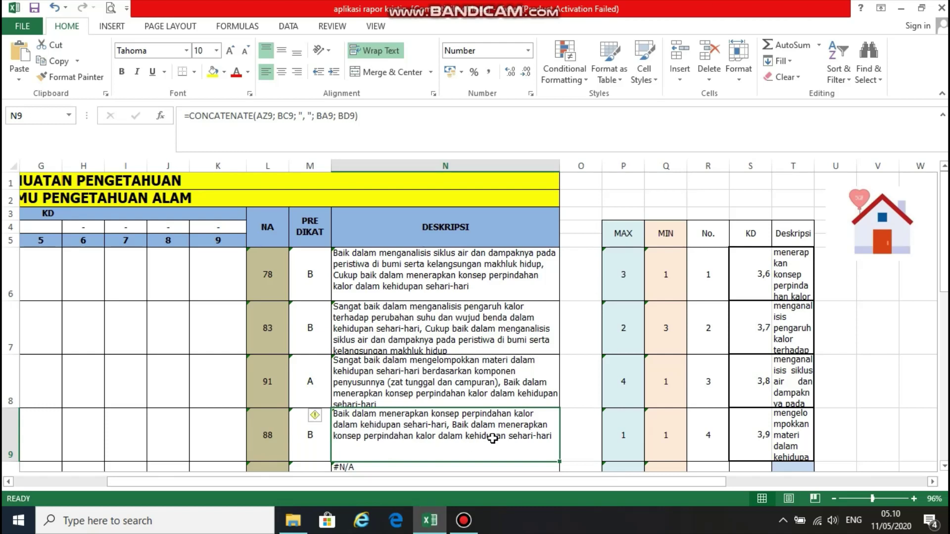
left_click(622, 441)
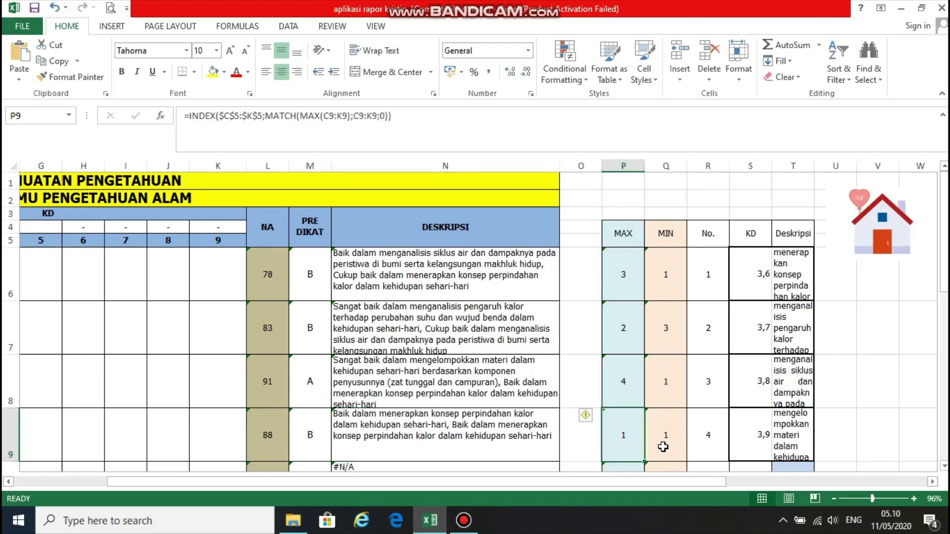
left_click(663, 447)
left_click(395, 435)
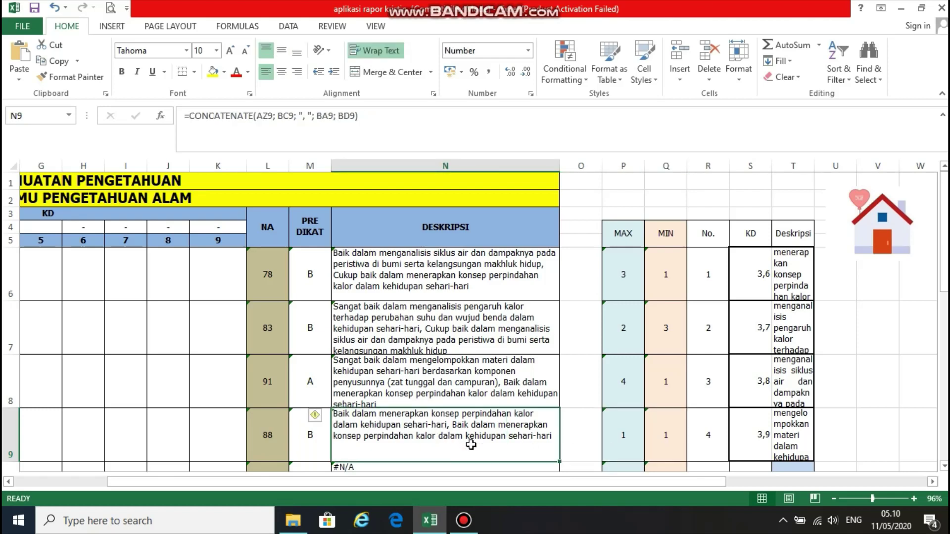
left_click(628, 446)
Step: Set the fourth student's KD 3,8 score in E9 to 88,1
left_click_drag(625, 481, 536, 488)
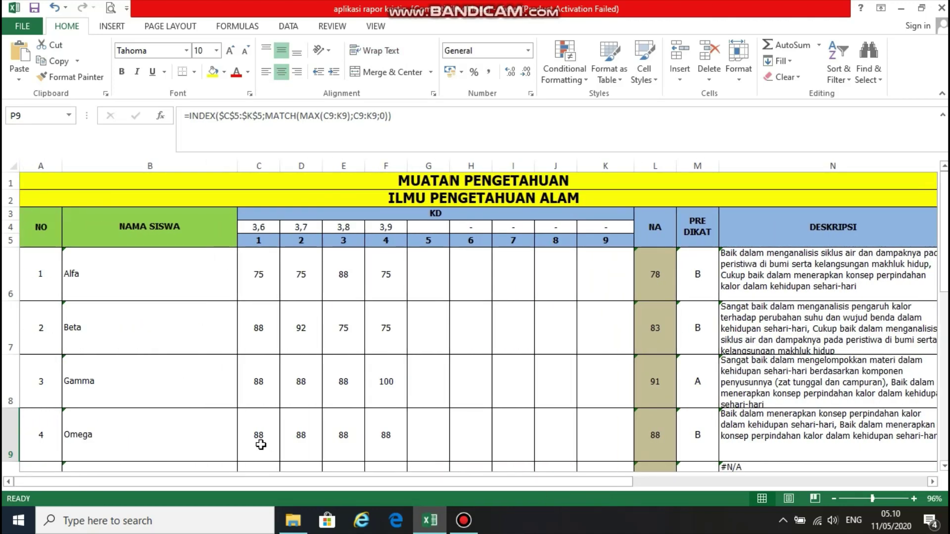
left_click(261, 445)
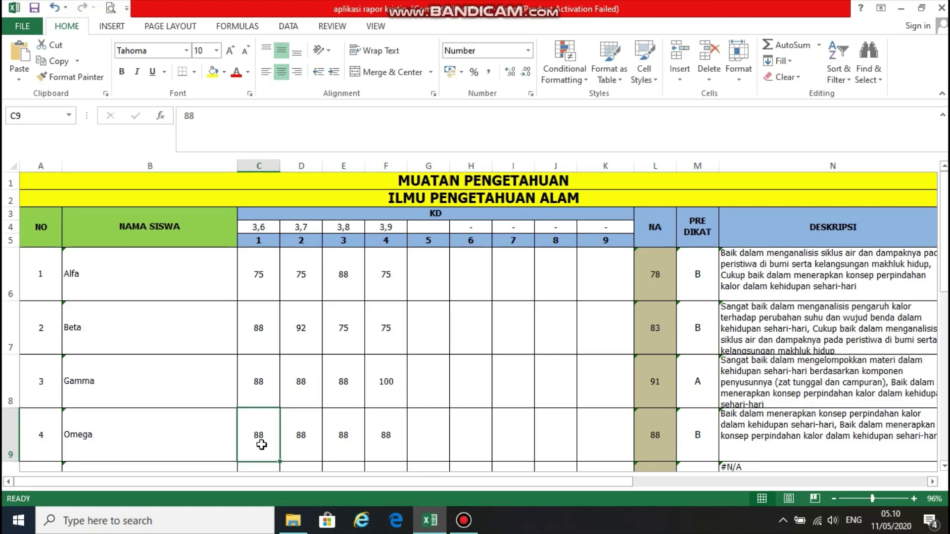
left_click(345, 441)
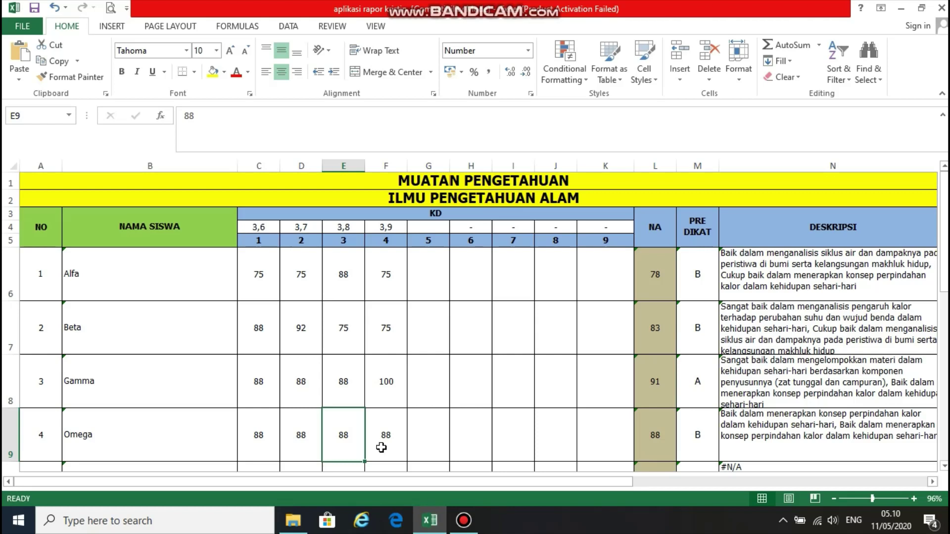
type("88")
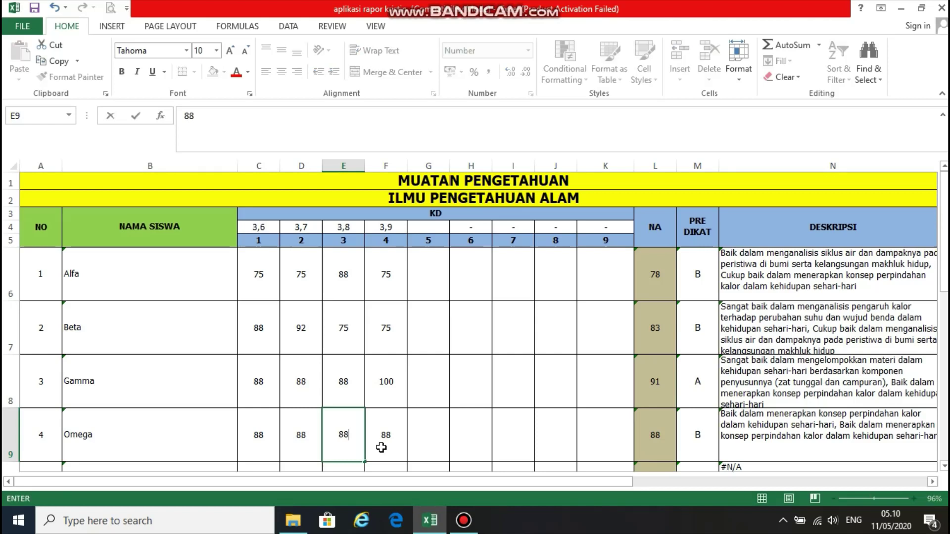
type(",1")
left_click(428, 448)
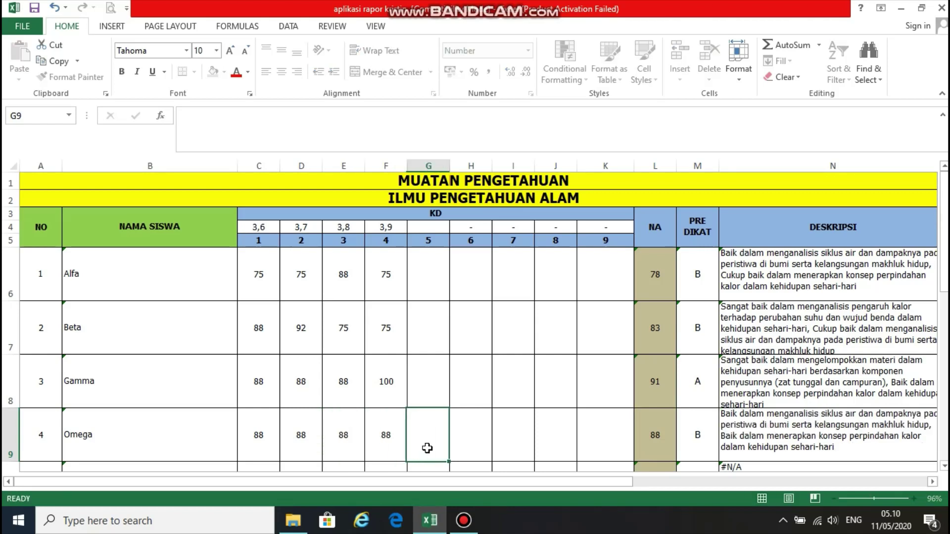
Step: Check the fourth student's MAX index in P9 against the generated Deskripsi text in N9
left_click_drag(446, 483, 562, 481)
left_click(592, 447)
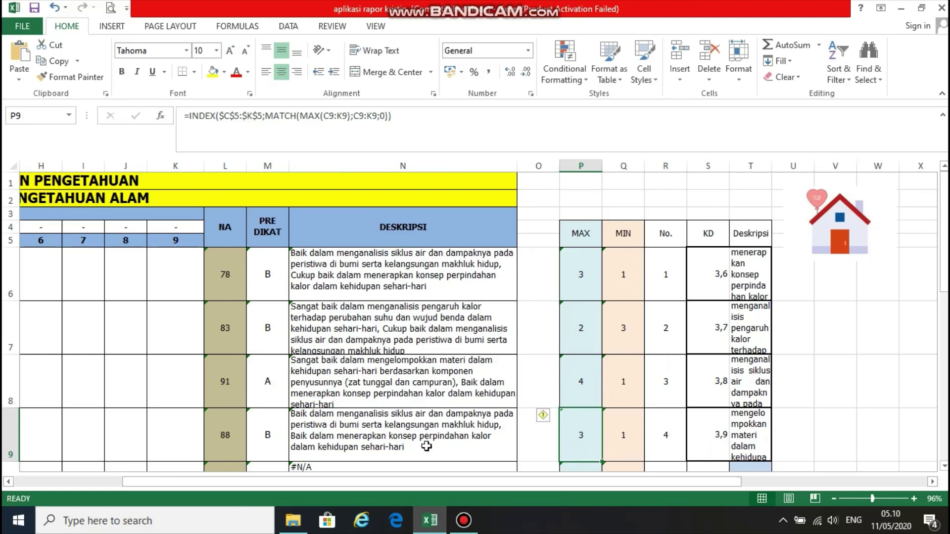
left_click(393, 447)
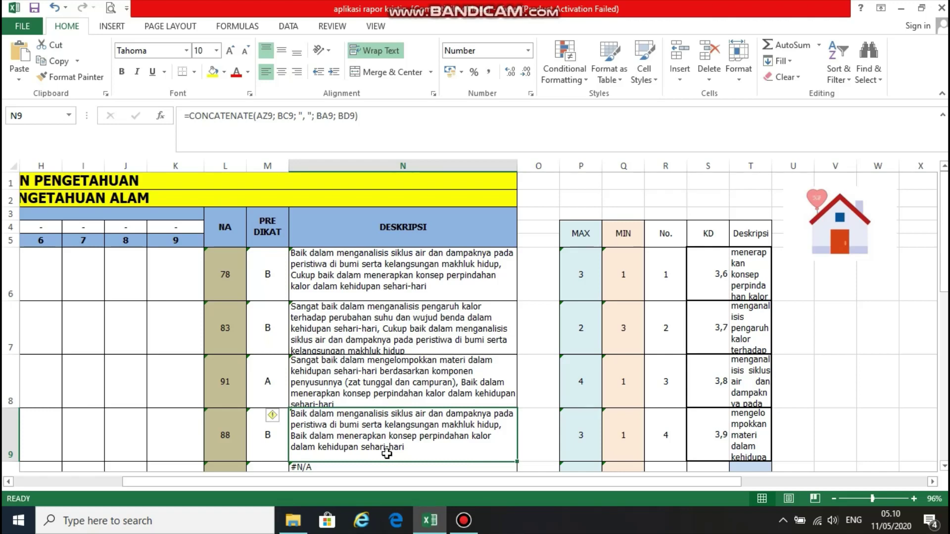
Step: Return to the main menu sheet, open the CETAK SAMPUL sheet and view the report cover
left_click(816, 243)
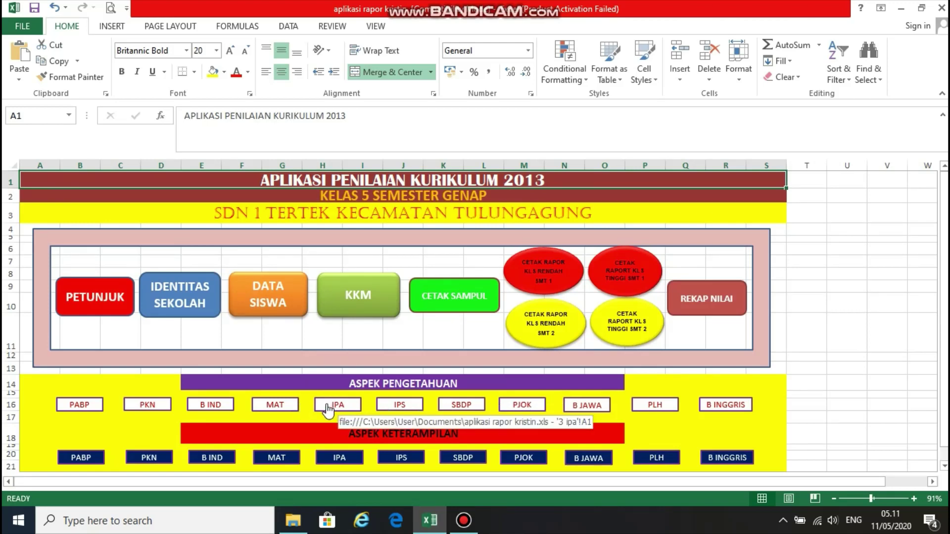
left_click(464, 310)
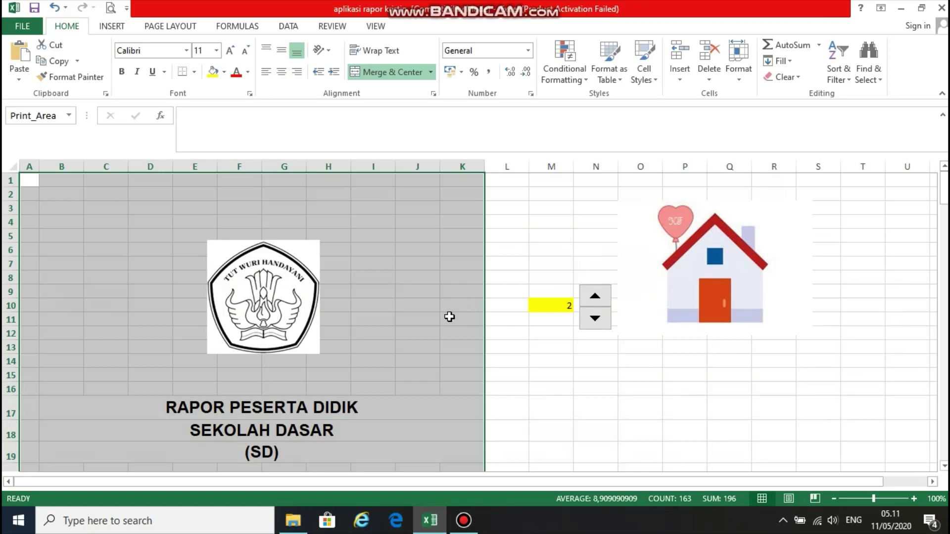
scroll(449, 316, "down", 8)
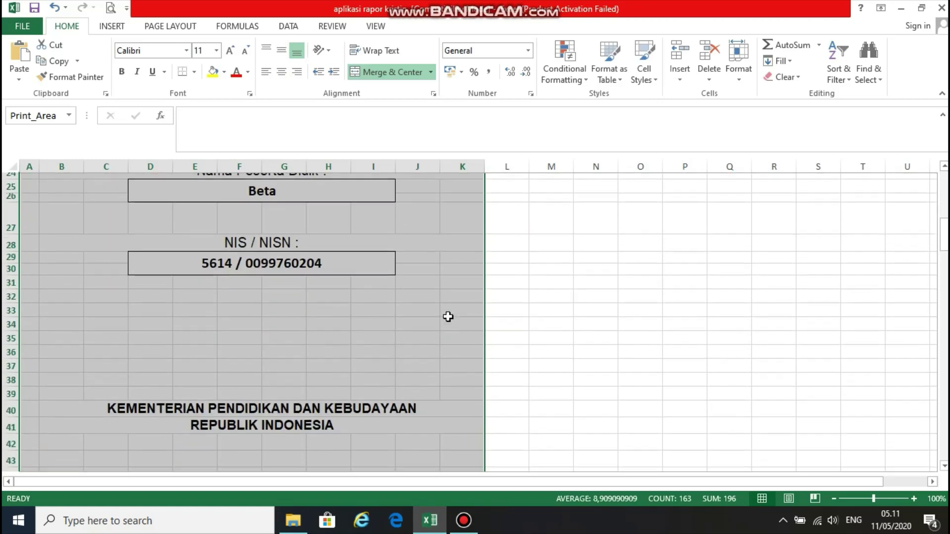
scroll(448, 317, "up", 2)
scroll(422, 305, "down", 2)
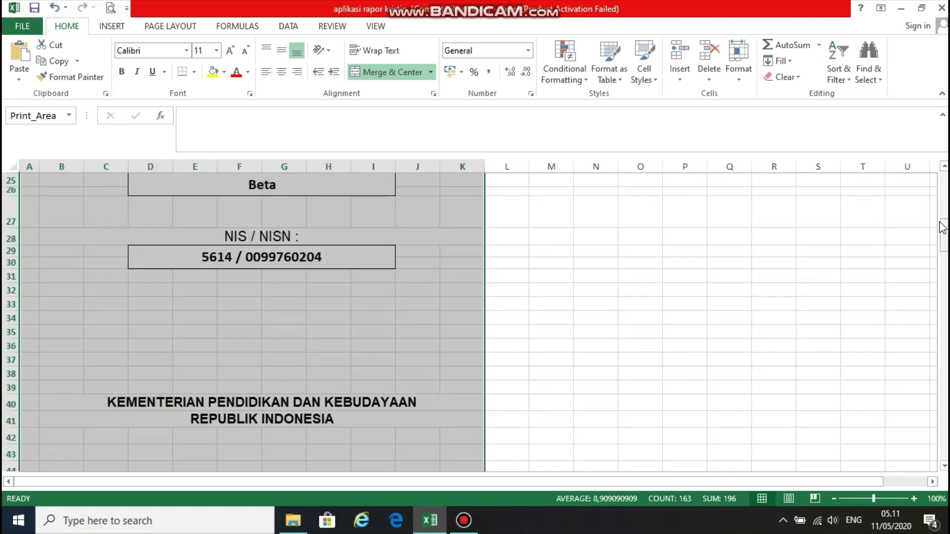
scroll(392, 261, "up", 8)
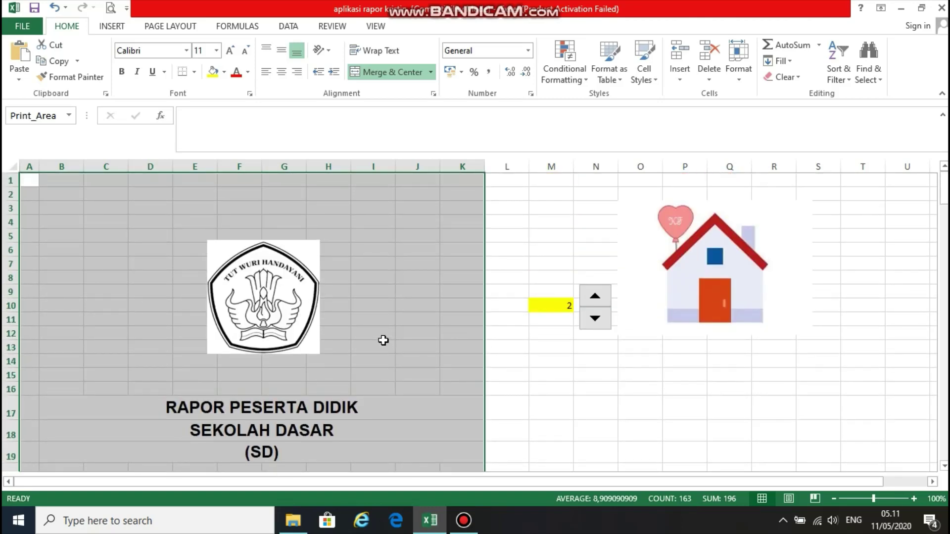
Step: Look through the cover sheet's pages, including the school data and the IDENTITAS PESERTA DIDIK section
scroll(383, 341, "down", 3)
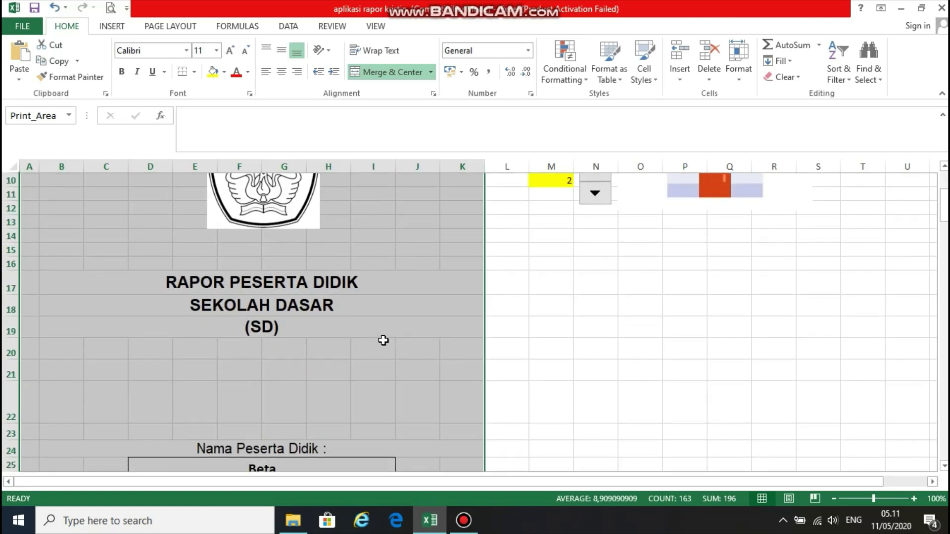
scroll(383, 340, "down", 6)
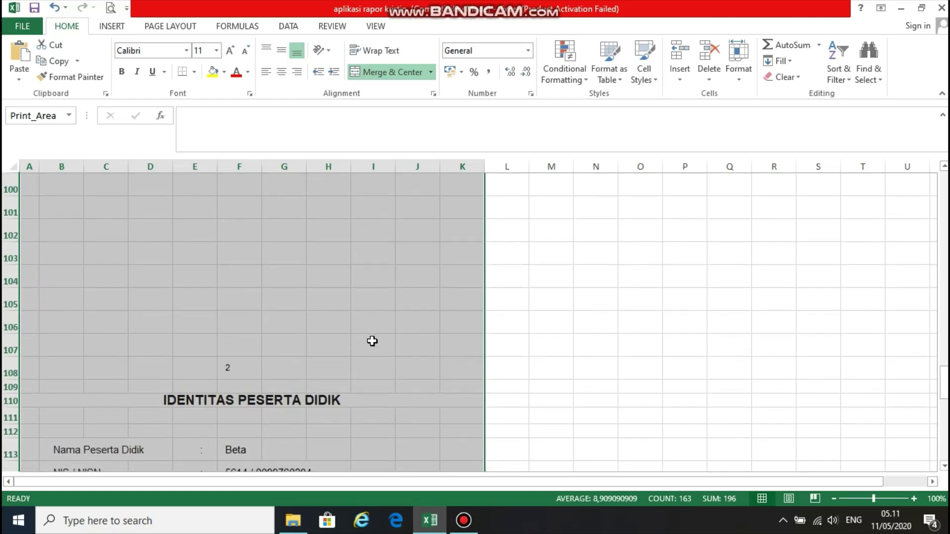
scroll(372, 341, "down", 3)
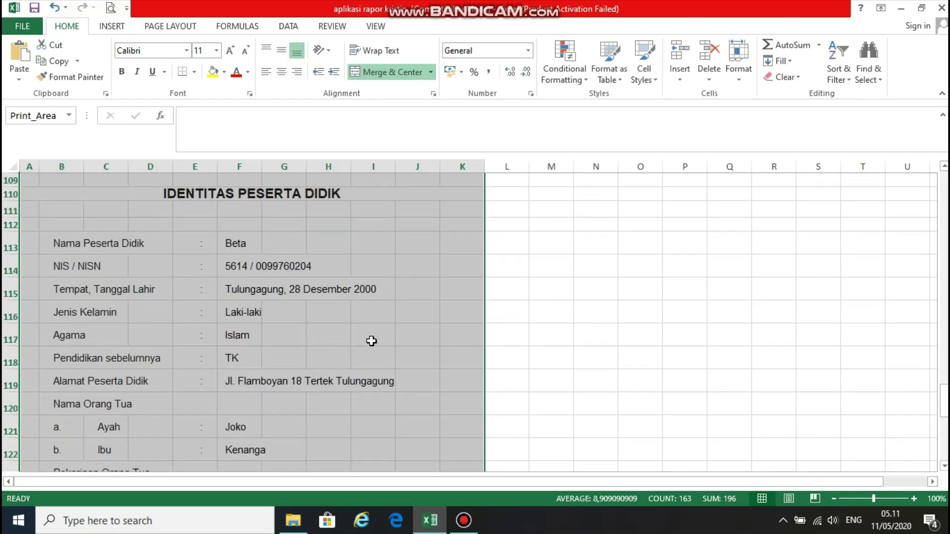
scroll(371, 341, "up", 10)
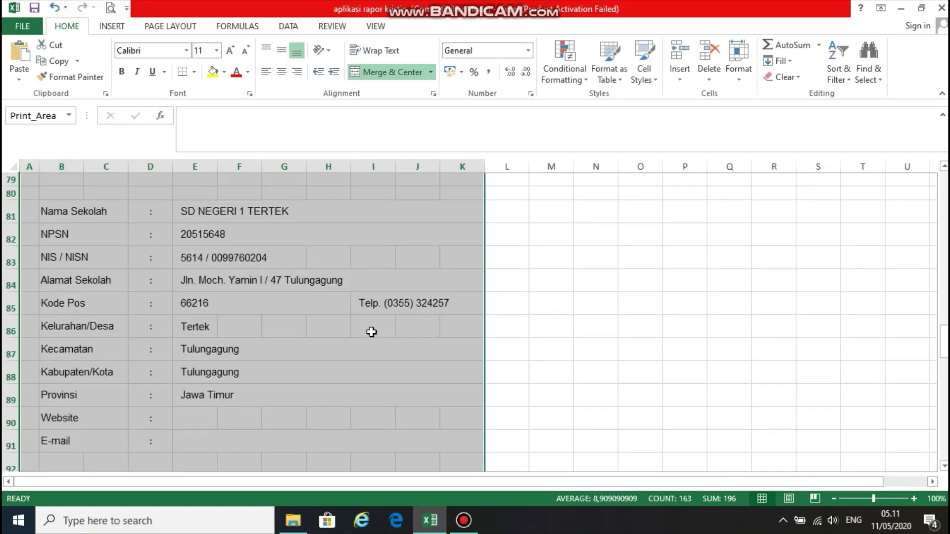
scroll(372, 327, "up", 2)
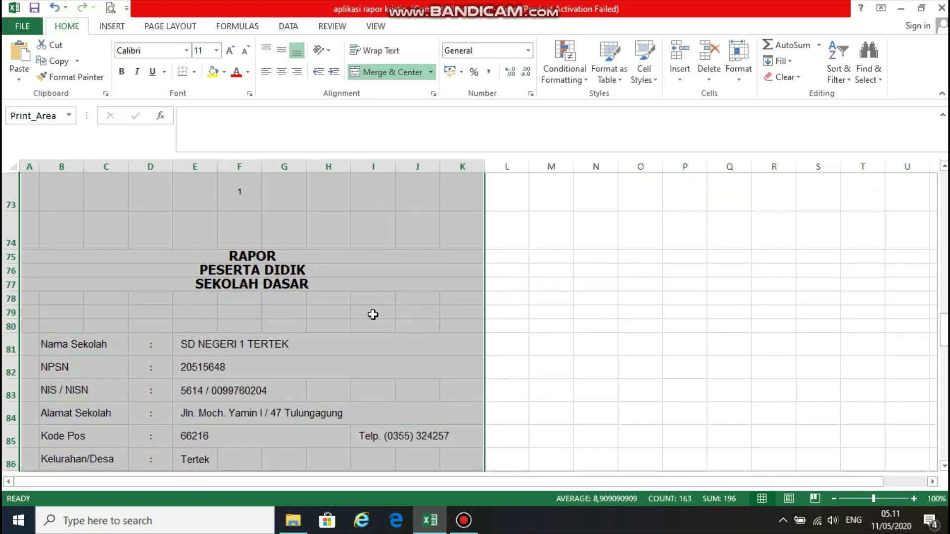
scroll(374, 315, "down", 2)
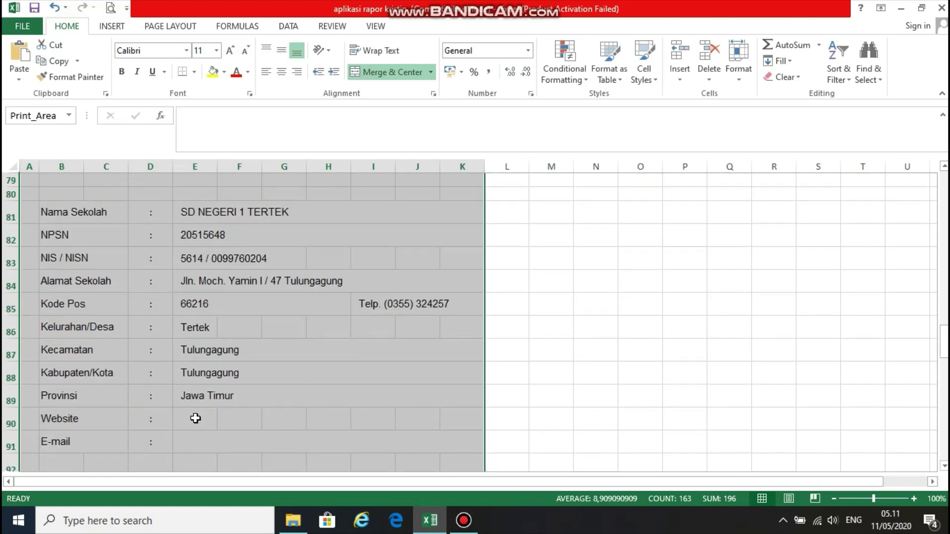
Step: Examine the Website and E-mail fields in E90 and E91 of the school data page
left_click(195, 419)
left_click(196, 452)
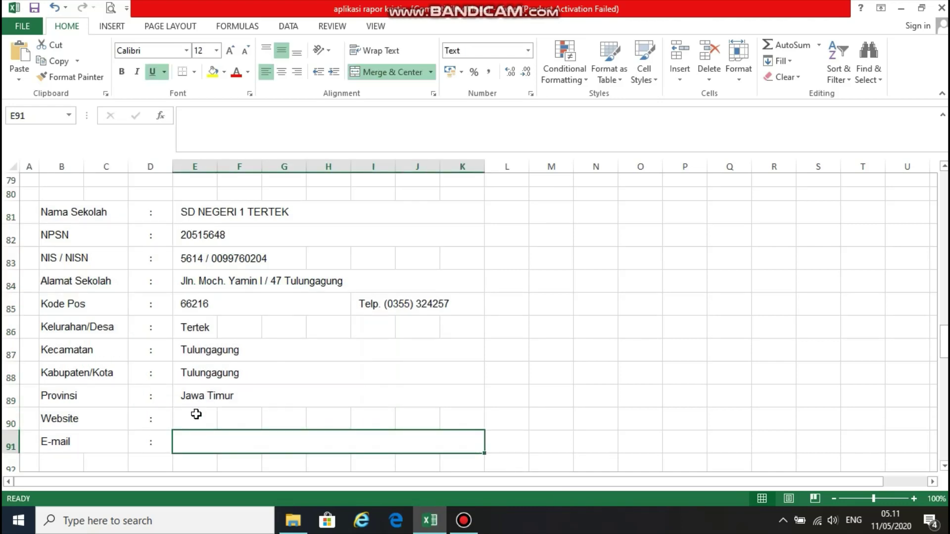
left_click(196, 420)
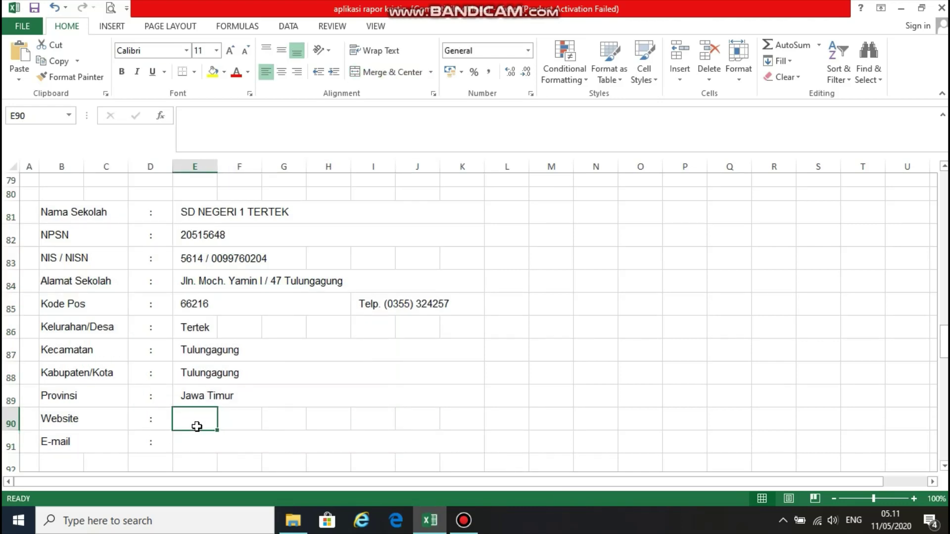
scroll(197, 427, "up", 3)
scroll(210, 413, "down", 4)
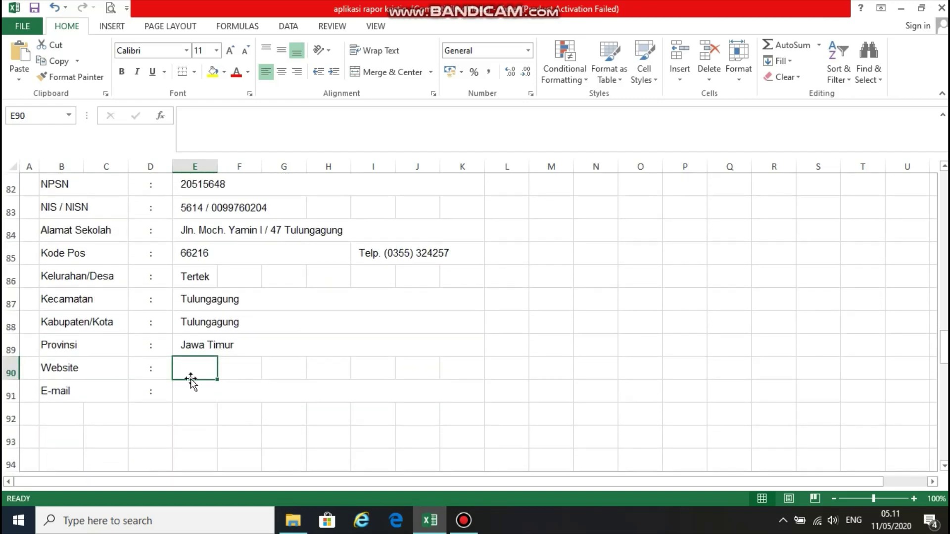
left_click(191, 394)
left_click(200, 373)
left_click(197, 394)
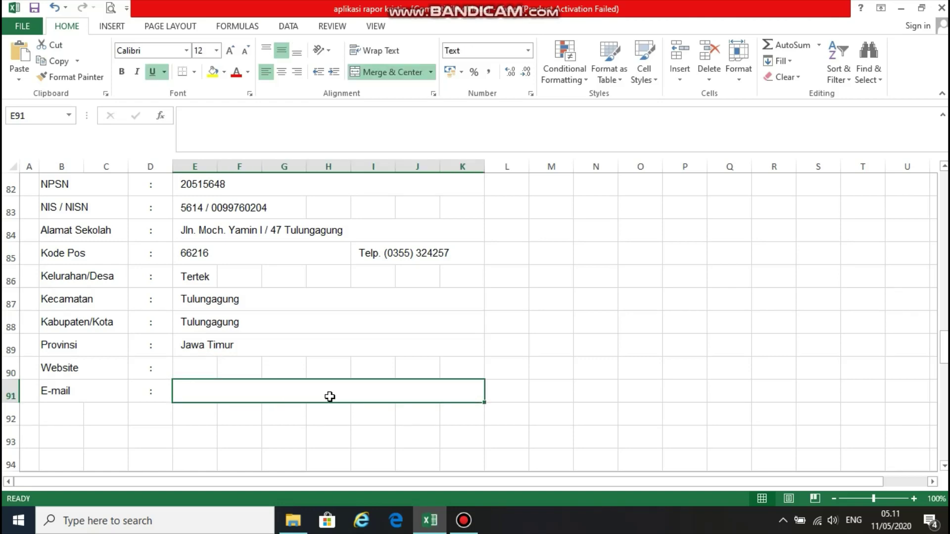
Step: Set the student number in M10 to 1 and inspect the student name lookup formula in D25
scroll(418, 382, "up", 9)
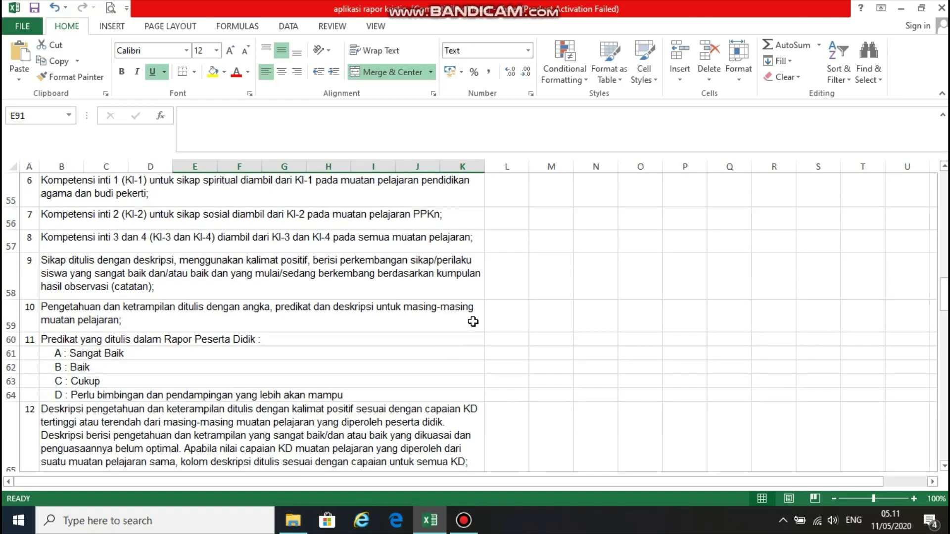
scroll(473, 322, "up", 18)
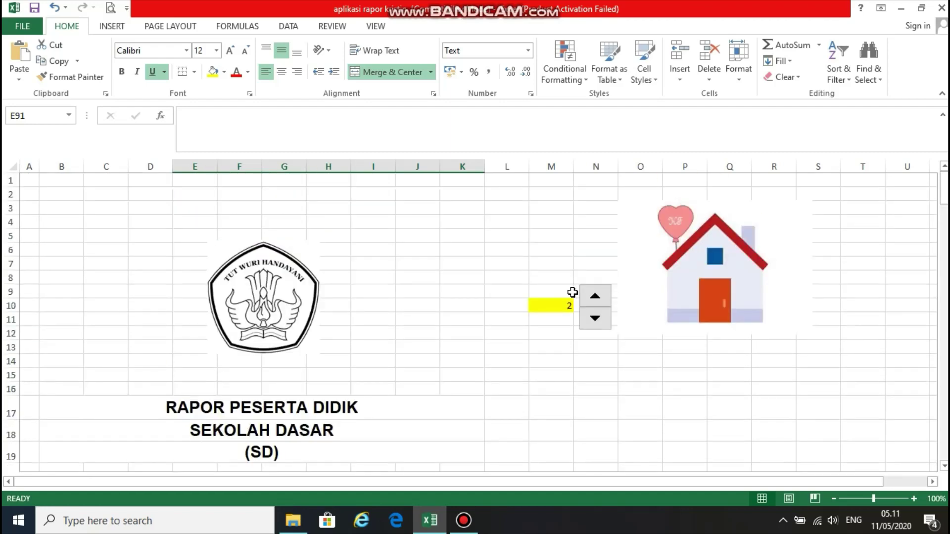
scroll(572, 292, "down", 2)
left_click(544, 220)
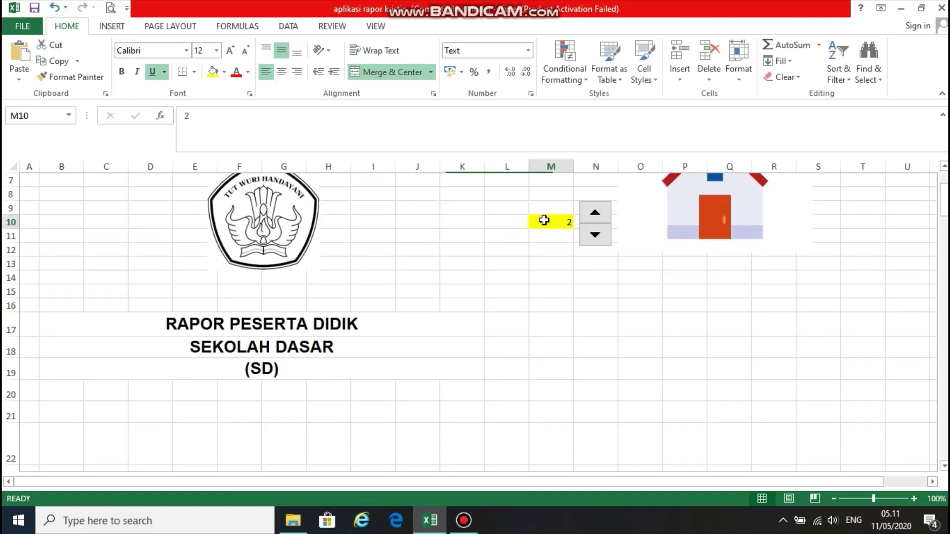
scroll(524, 280, "down", 2)
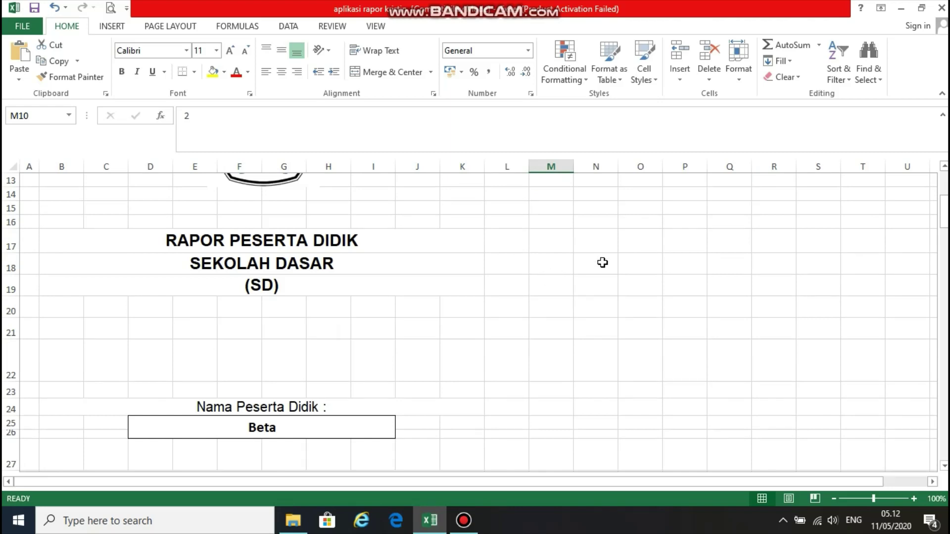
scroll(602, 263, "up", 3)
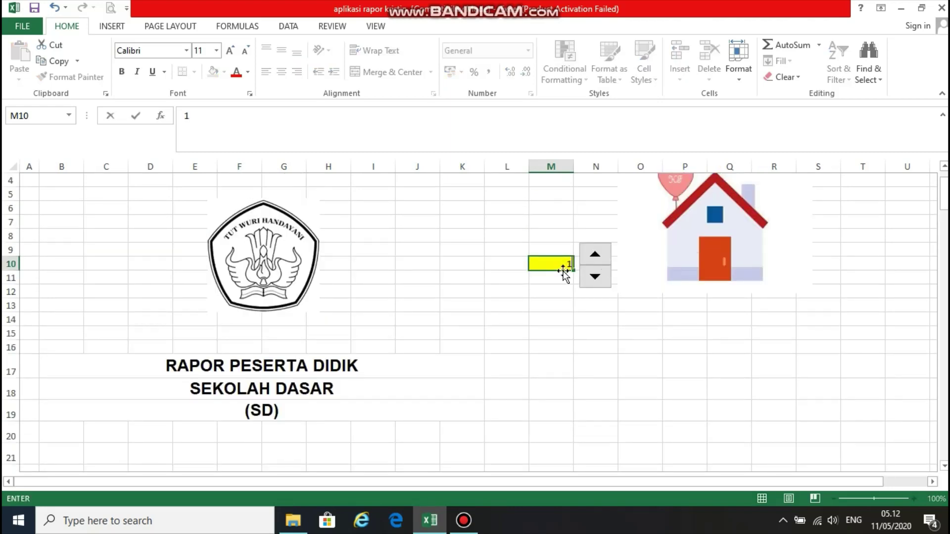
left_click(564, 277)
scroll(428, 350, "down", 3)
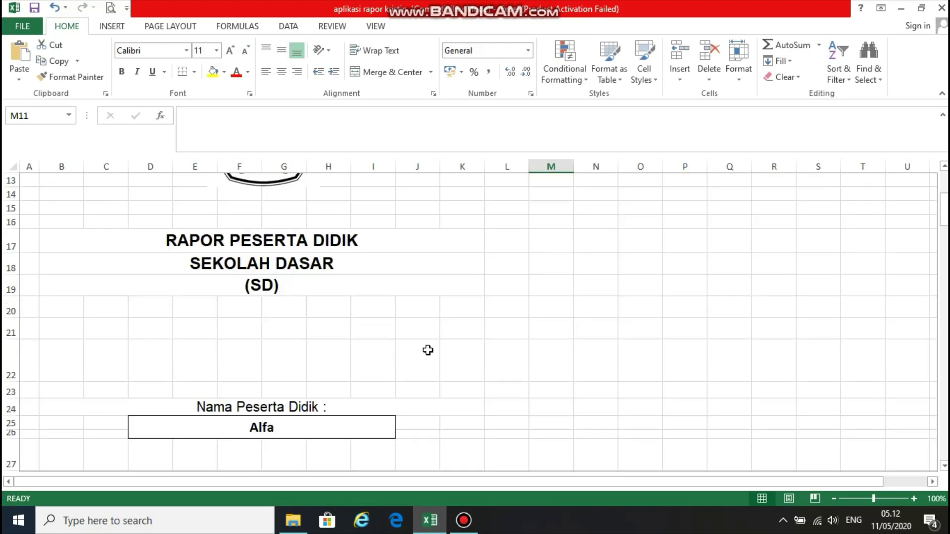
left_click(295, 430)
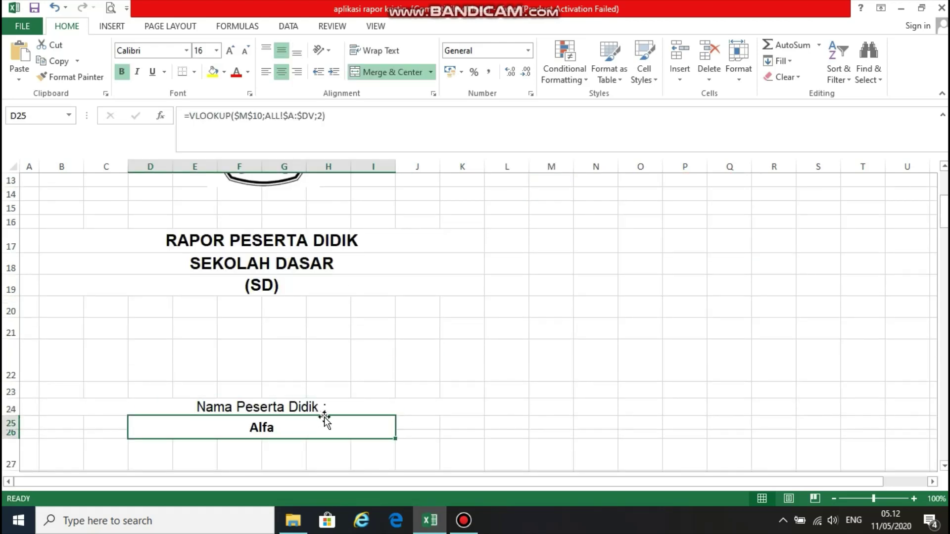
Step: Advance the student number in M10 to 2 and check the student name on the cover
scroll(638, 327, "up", 4)
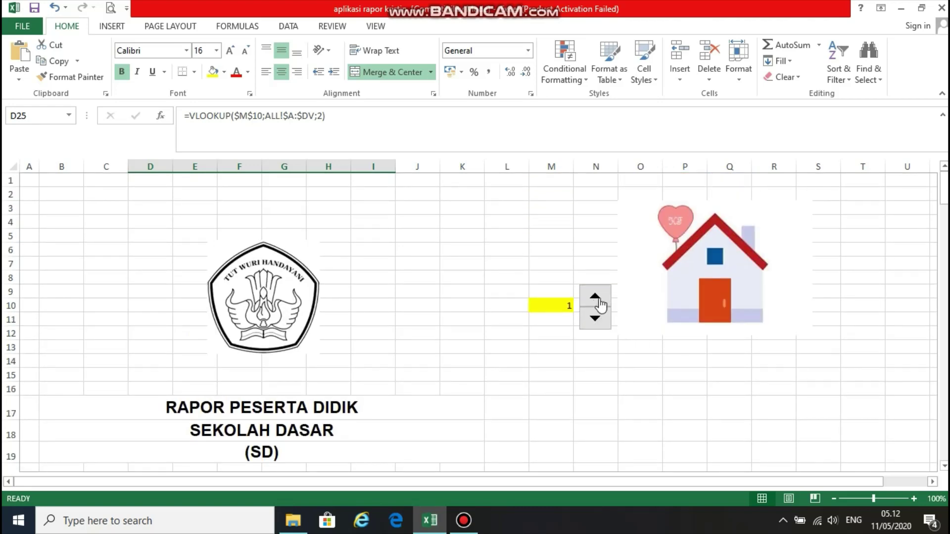
scroll(601, 306, "down", 3)
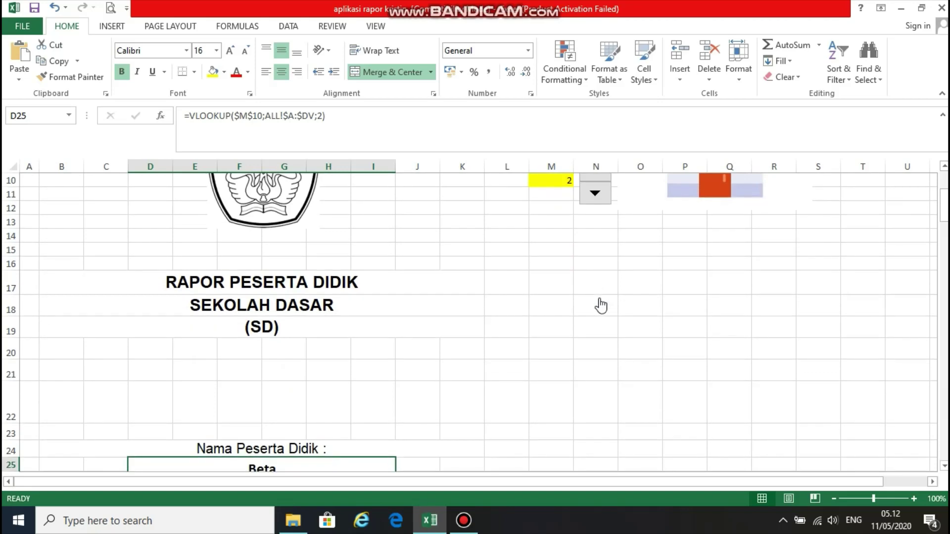
Step: Advance the student number in M10 to 3 and 4, checking the student name on the cover each time
scroll(600, 305, "up", 2)
left_click(593, 252)
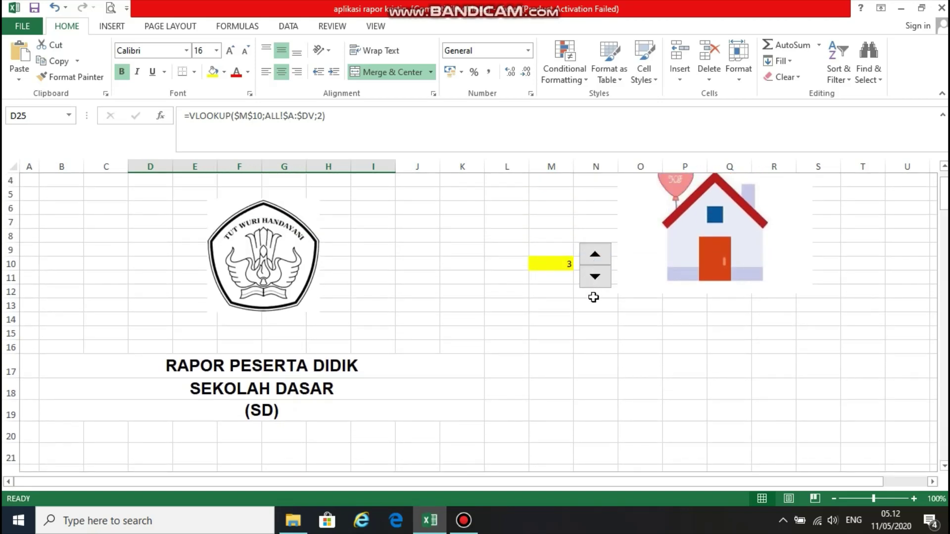
scroll(513, 332, "down", 2)
scroll(512, 331, "down", 1)
scroll(628, 304, "up", 3)
left_click(595, 254)
scroll(537, 345, "down", 3)
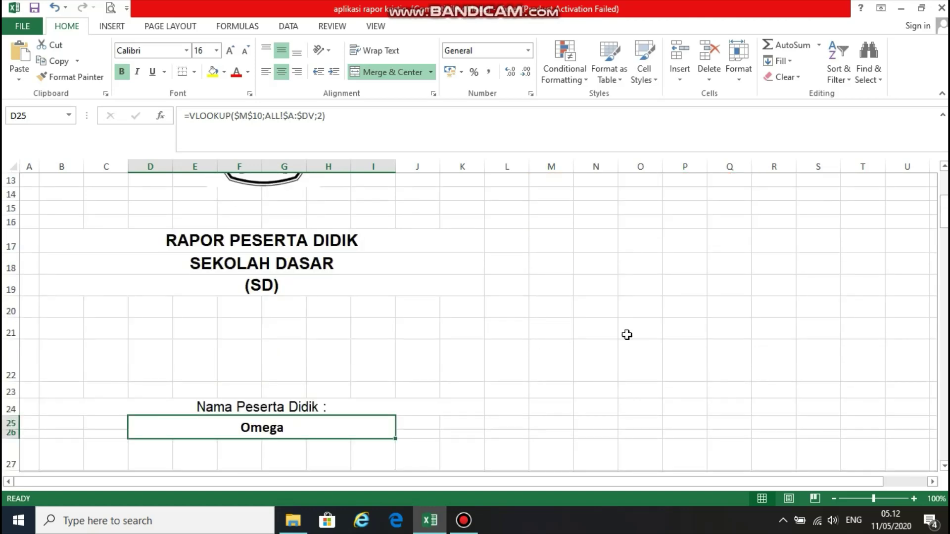
scroll(627, 333, "up", 3)
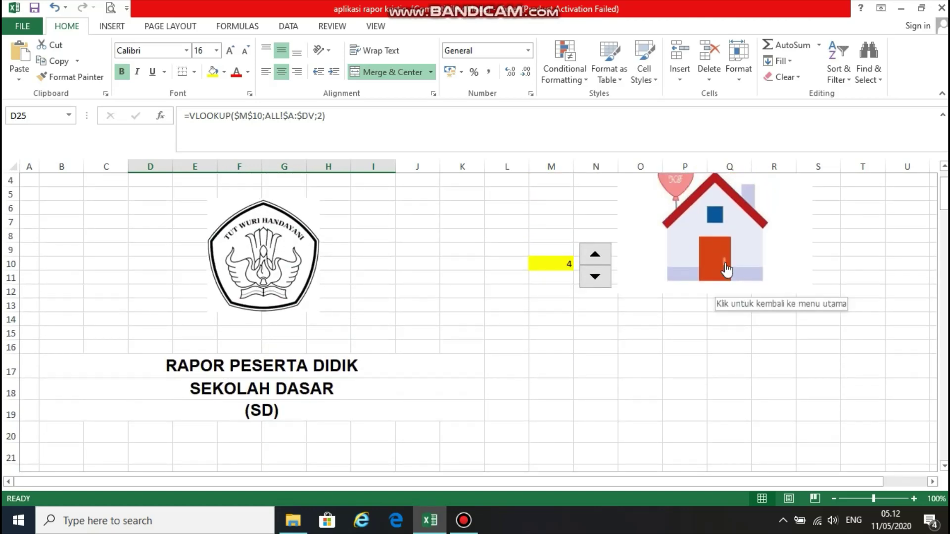
Step: Return to the main menu, open the CETAK RAPOR KLS RENDAH SMT 1 report and look through its sections down to the signatures
left_click(725, 263)
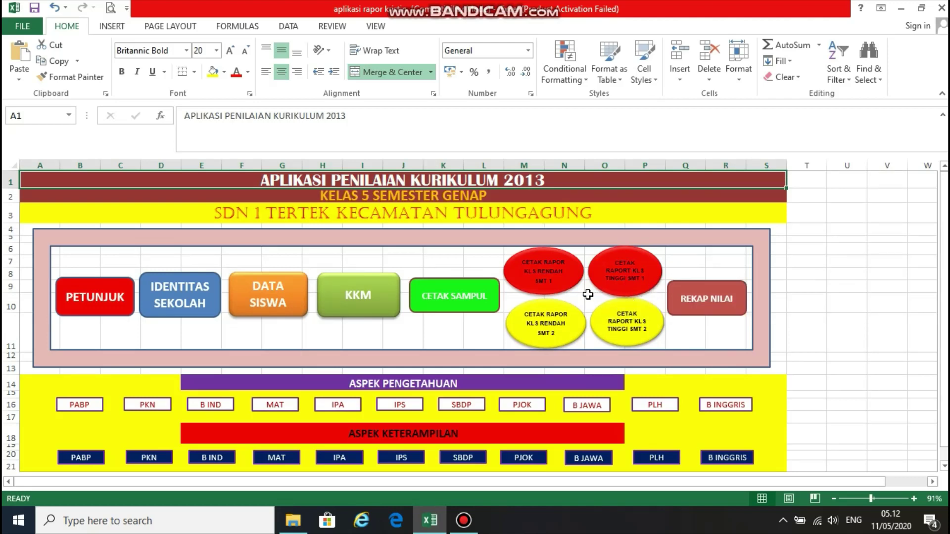
left_click(565, 274)
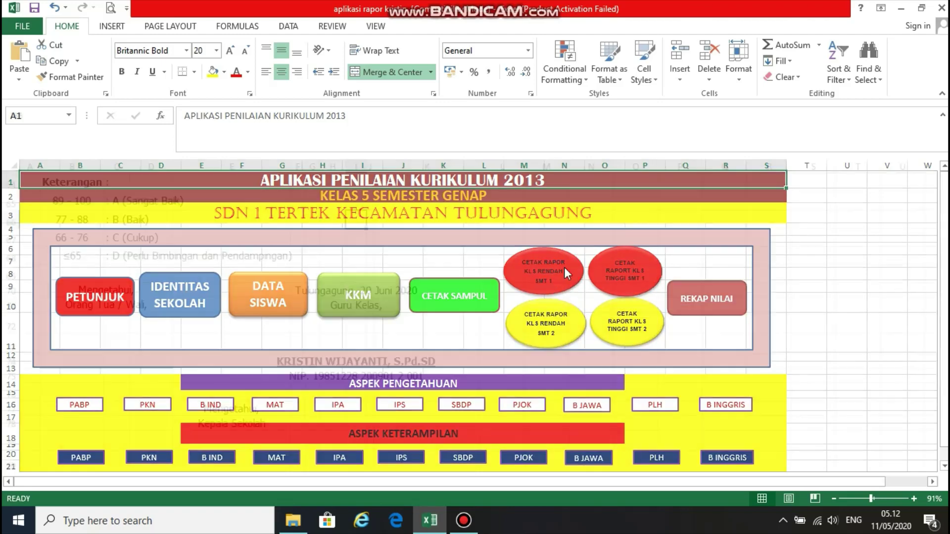
scroll(371, 291, "down", 6)
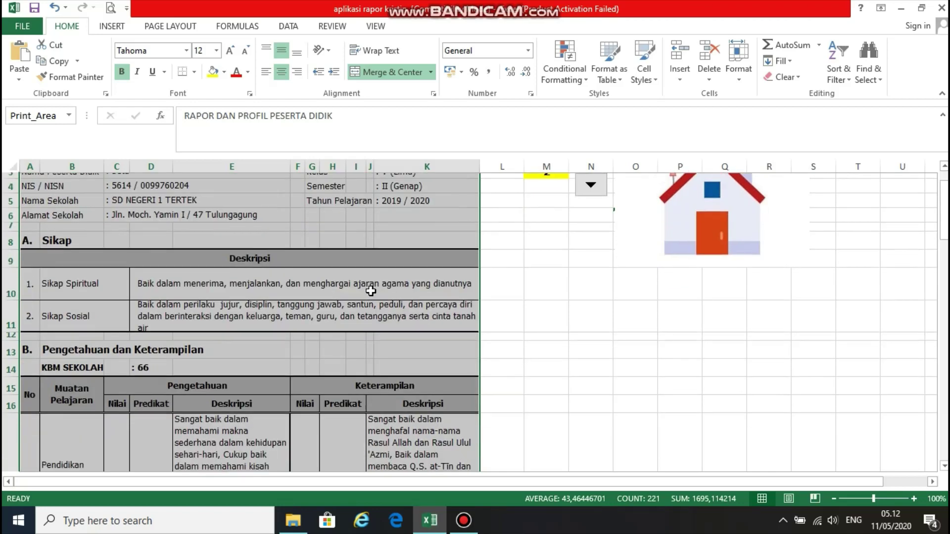
scroll(371, 290, "down", 5)
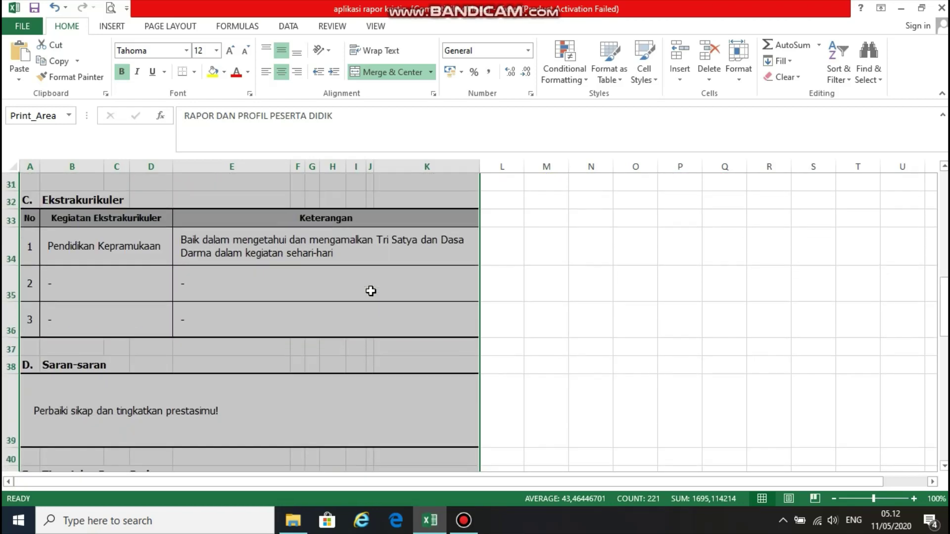
scroll(371, 291, "up", 4)
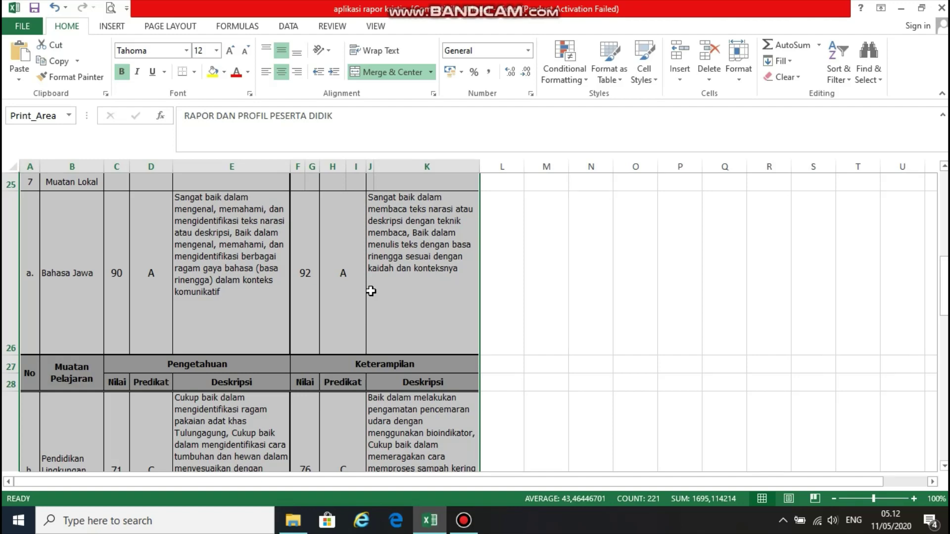
scroll(371, 291, "up", 2)
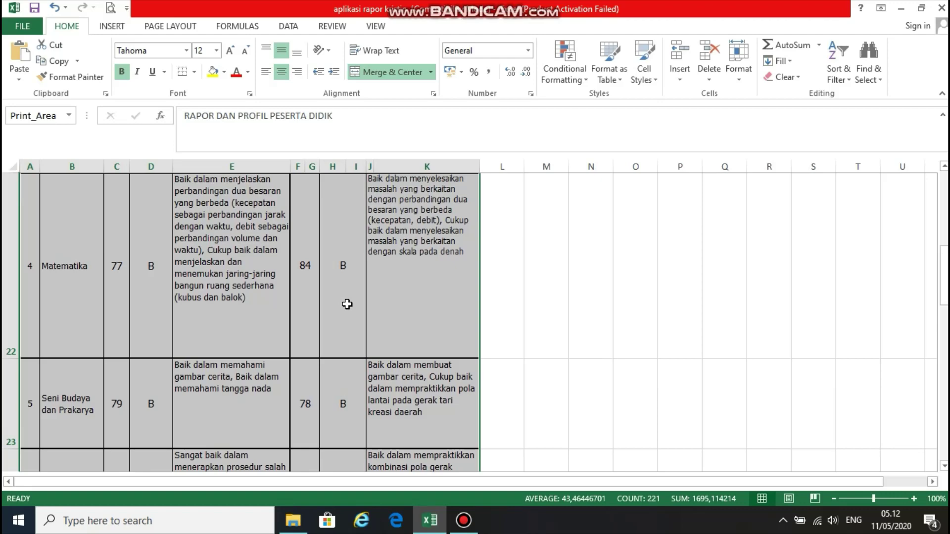
scroll(346, 304, "down", 8)
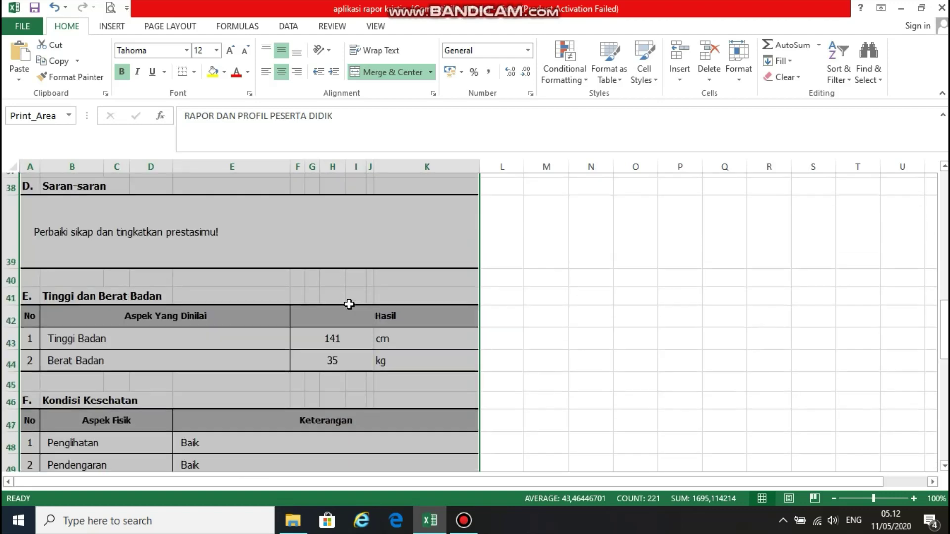
scroll(350, 304, "down", 3)
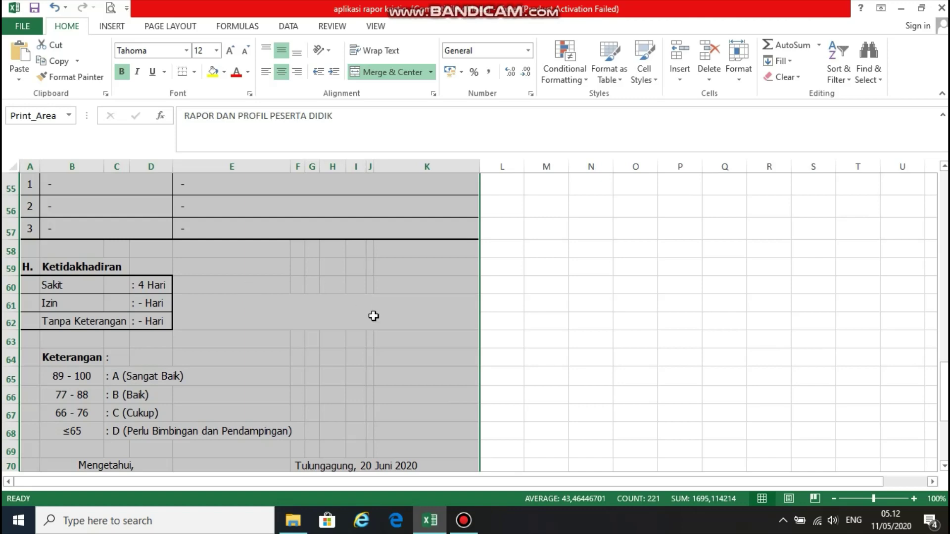
scroll(333, 332, "down", 4)
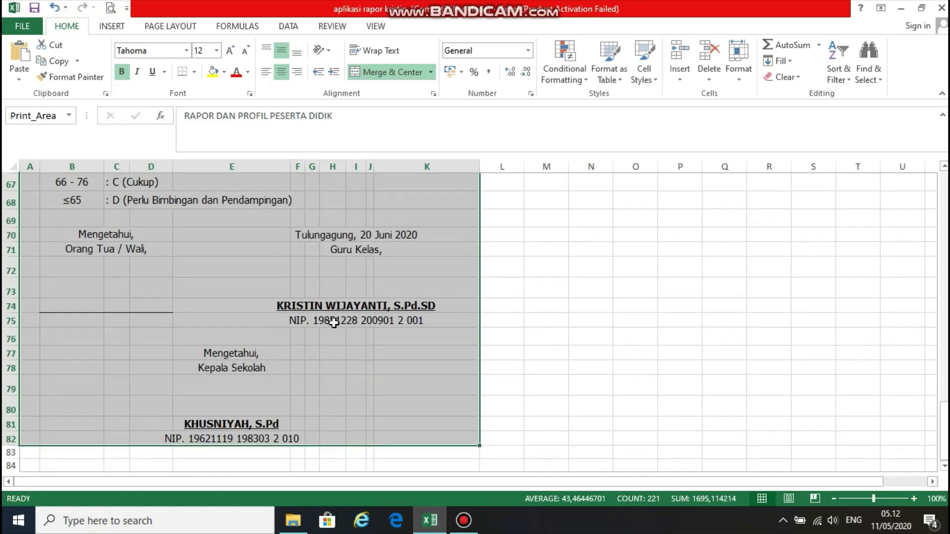
scroll(334, 323, "up", 15)
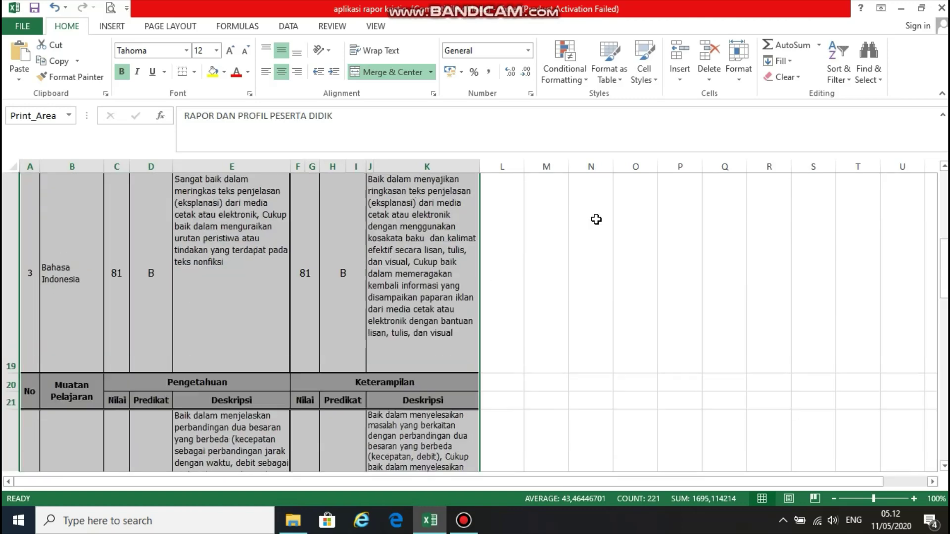
scroll(596, 219, "up", 6)
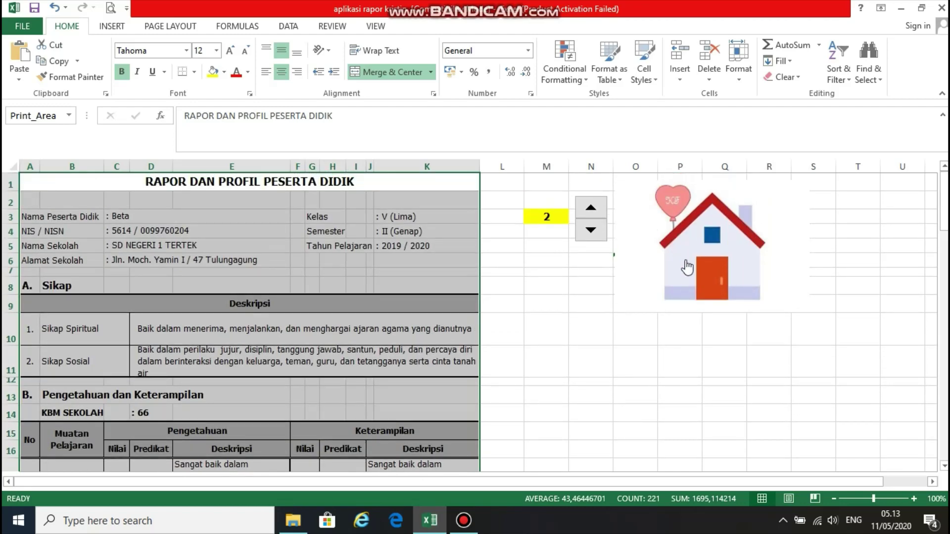
Step: Advance the report's student number in M3 to 4 and return to the main menu
left_click(591, 210)
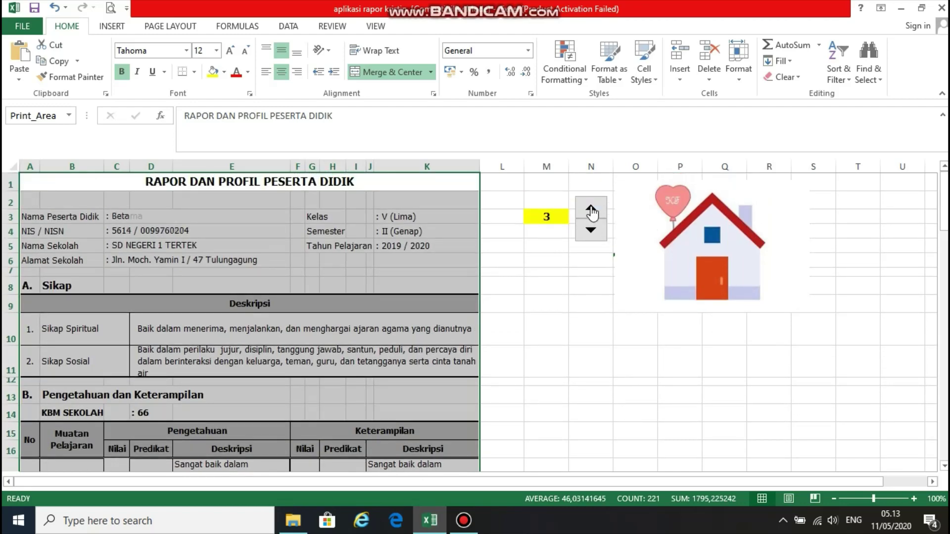
left_click(593, 209)
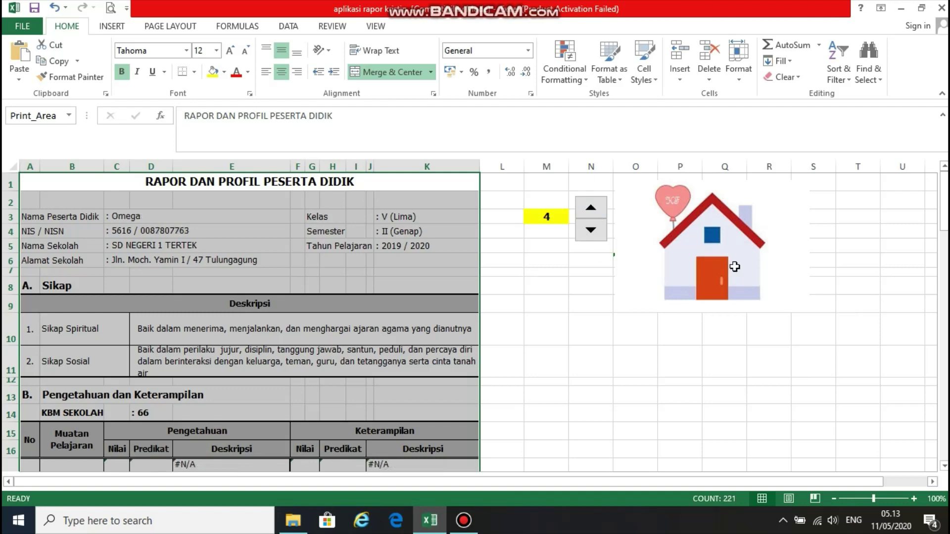
left_click(736, 272)
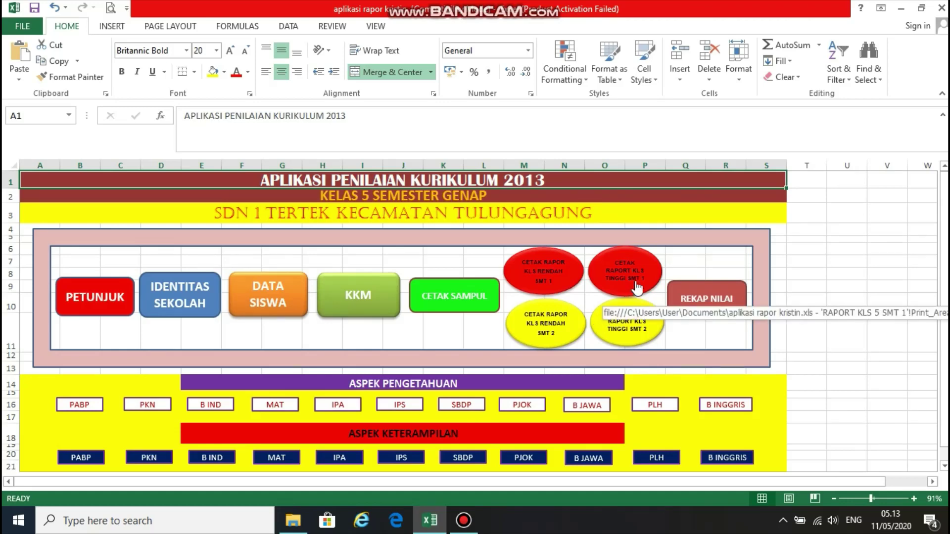
Step: Open the CETAK RAPORT KLS TINGGI SMT 2 report and advance its student number in M3 to 3
left_click(631, 328)
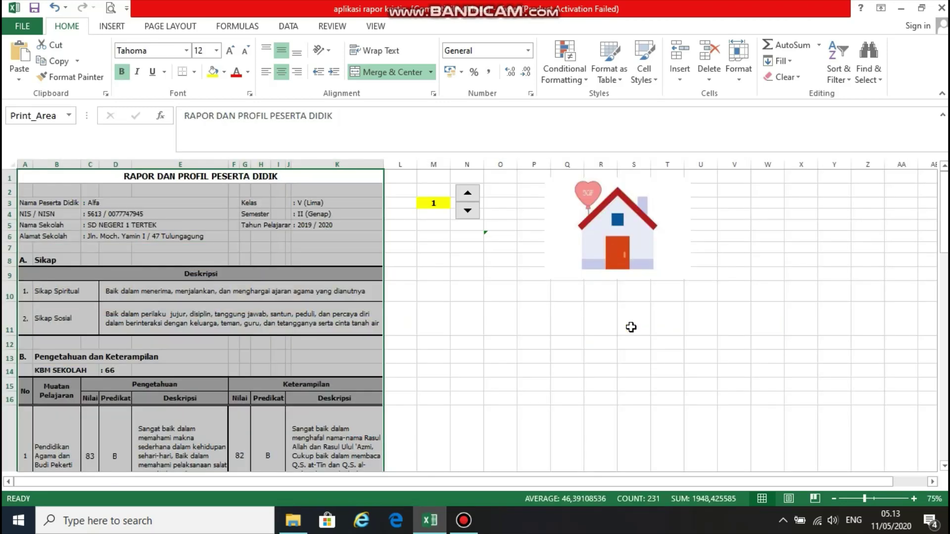
scroll(313, 304, "down", 1)
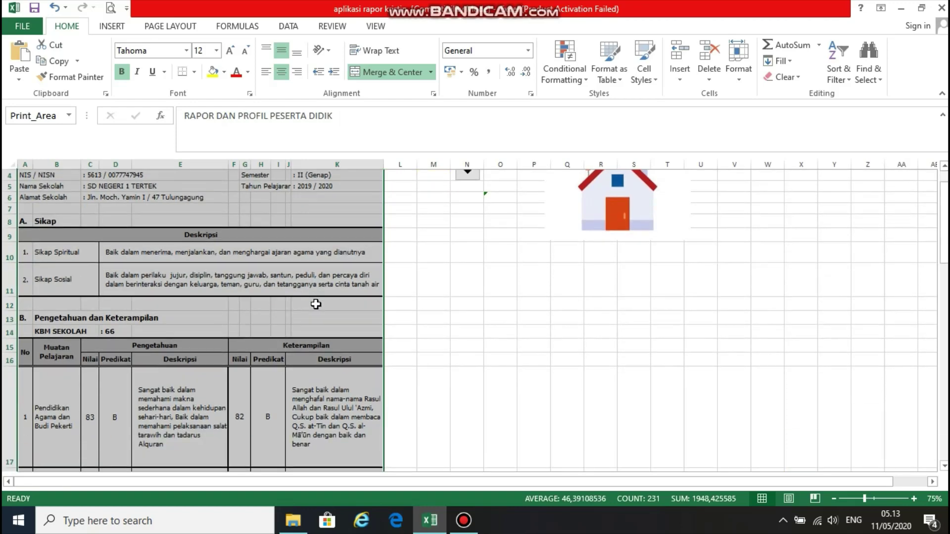
scroll(426, 223, "up", 1)
left_click(475, 197)
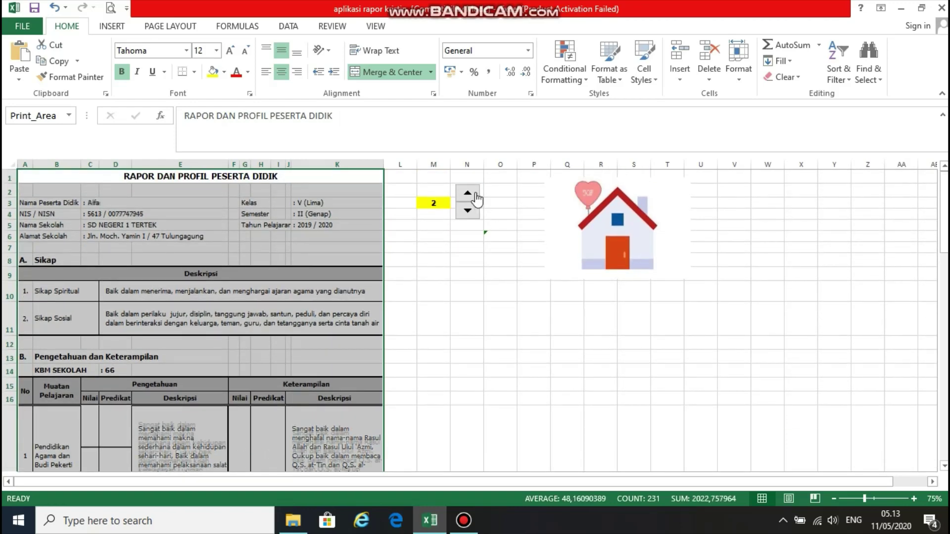
left_click(475, 196)
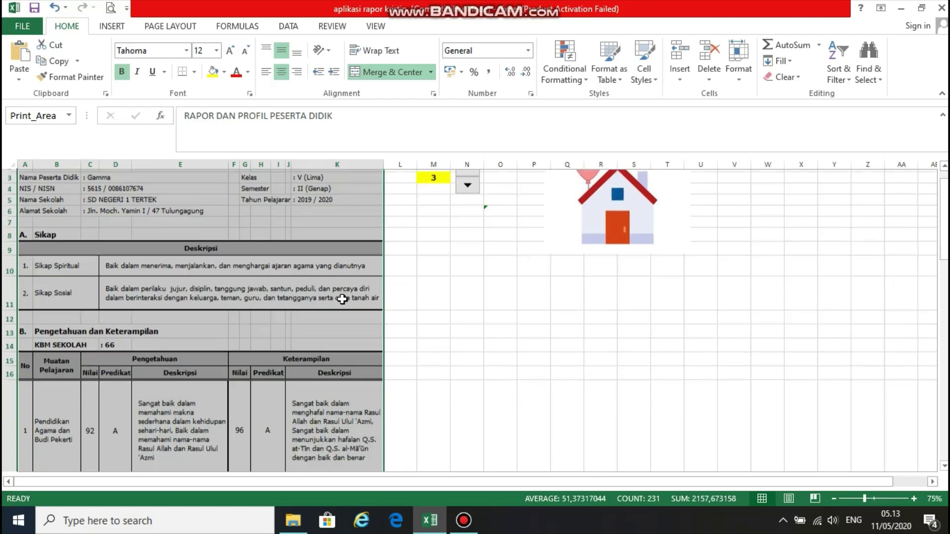
Step: Look through the semester 2 report and examine the Keputusan box with its decision text in E60 and E61
scroll(333, 301, "down", 5)
scroll(338, 302, "down", 7)
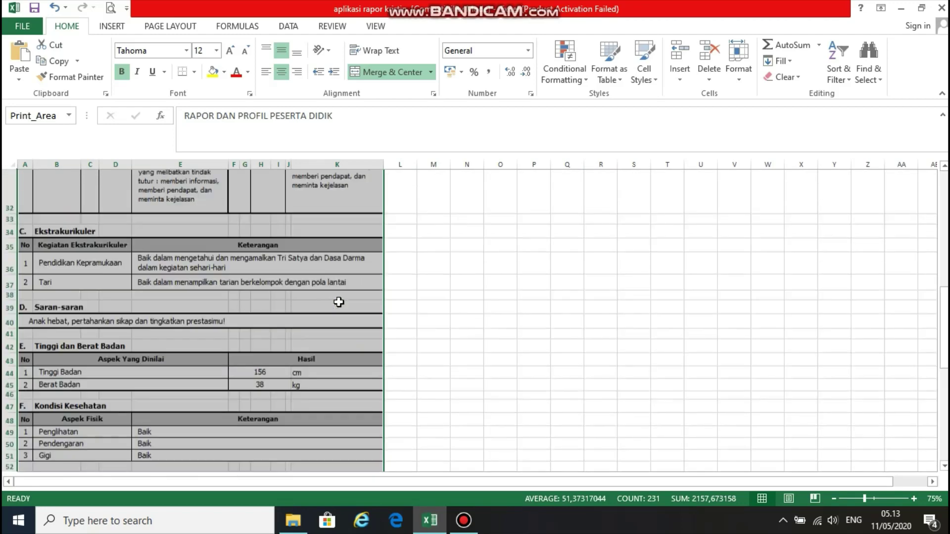
scroll(338, 301, "down", 3)
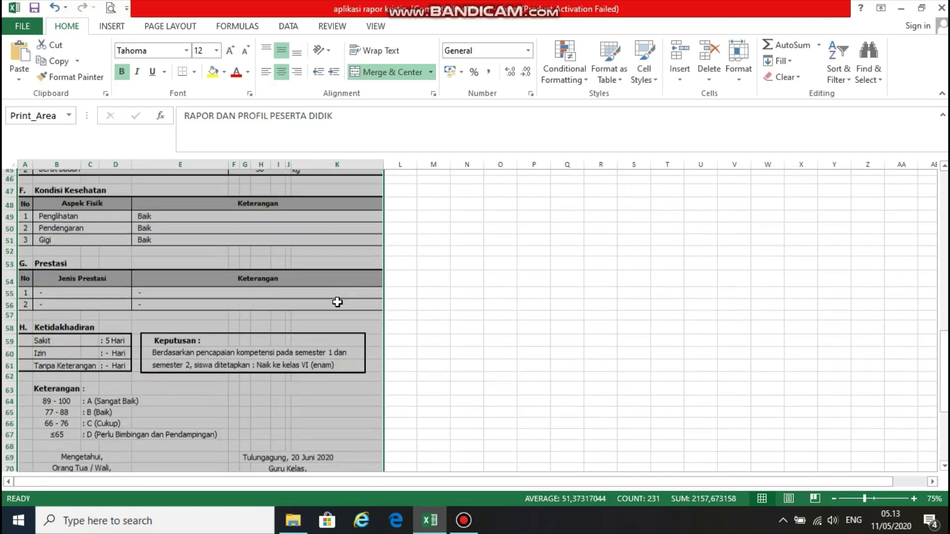
left_click(350, 384)
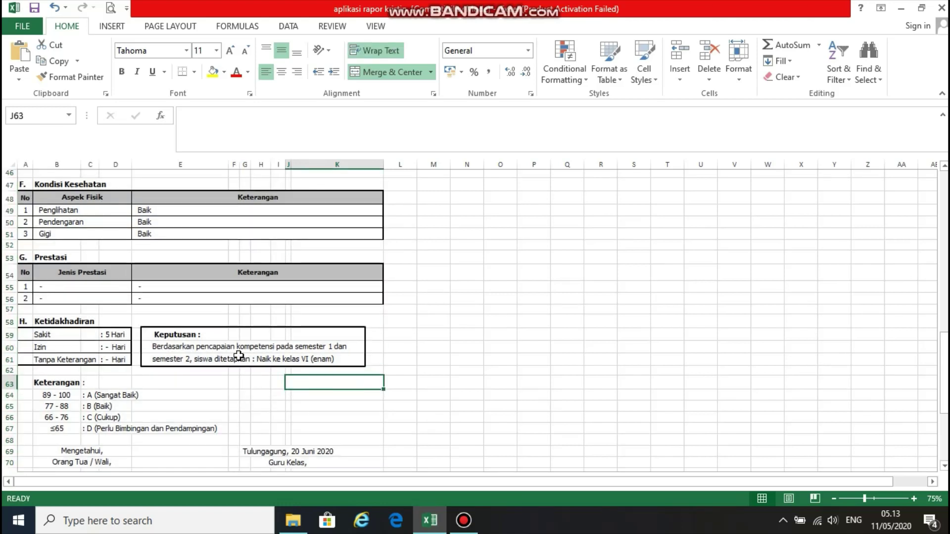
left_click(170, 335)
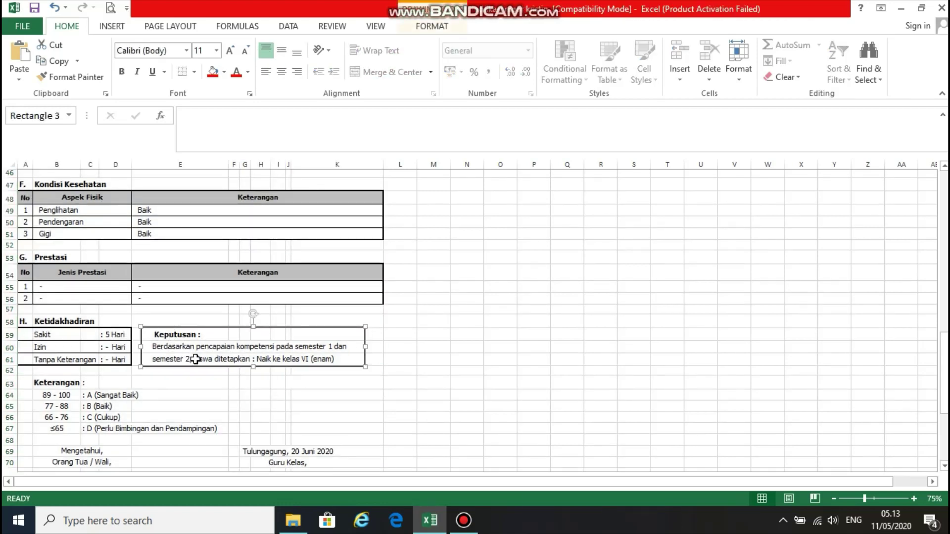
left_click(276, 395)
left_click(273, 336)
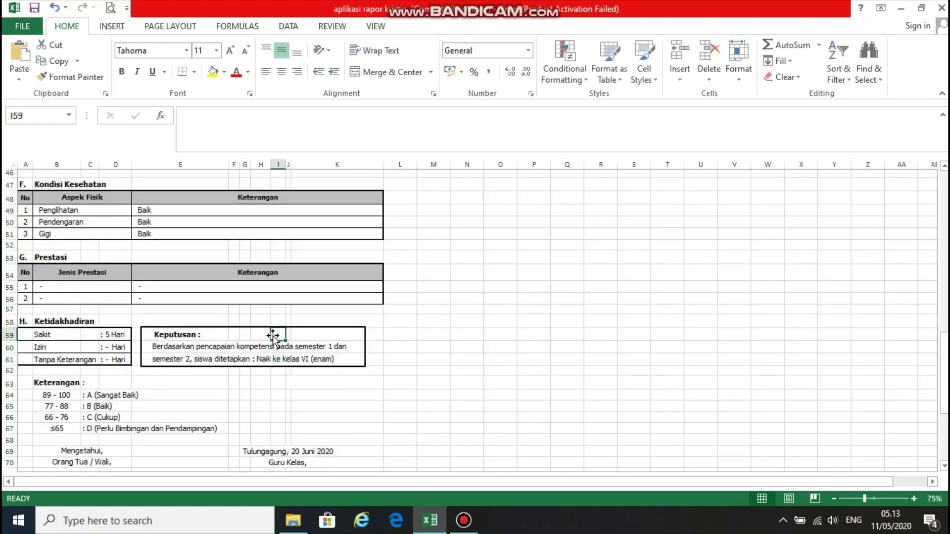
left_click(214, 357)
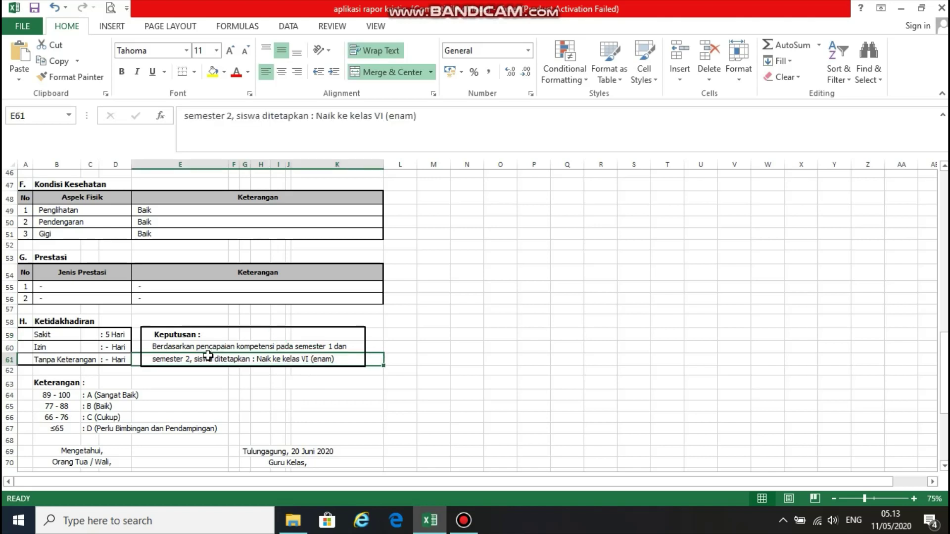
left_click(174, 346)
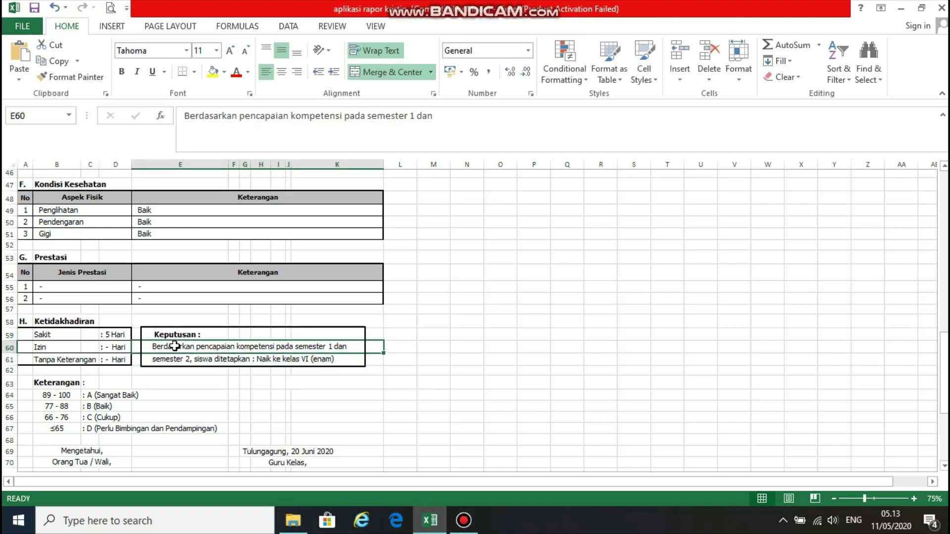
Step: Insert "Tidak" before "Naik ke kelas VI (enam)" in the decision text in E61
left_click(169, 359)
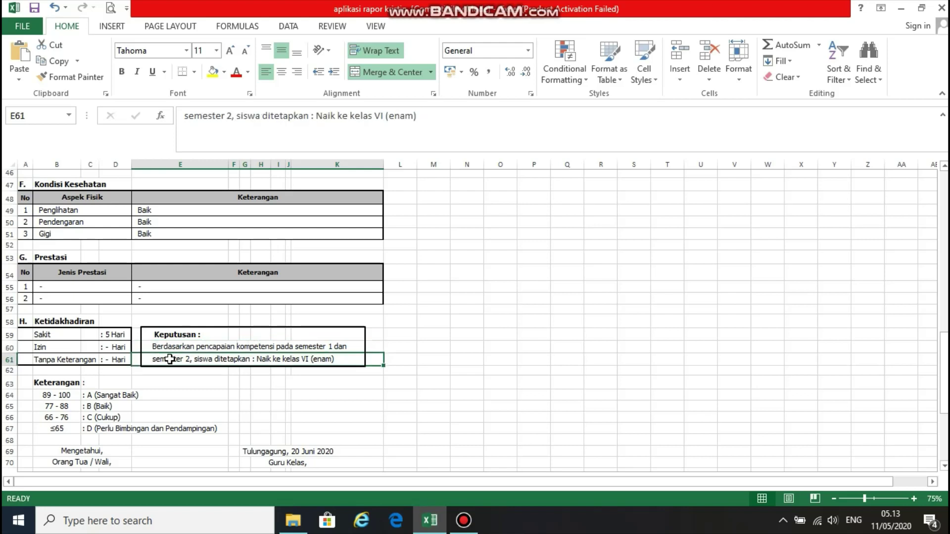
left_click(320, 121)
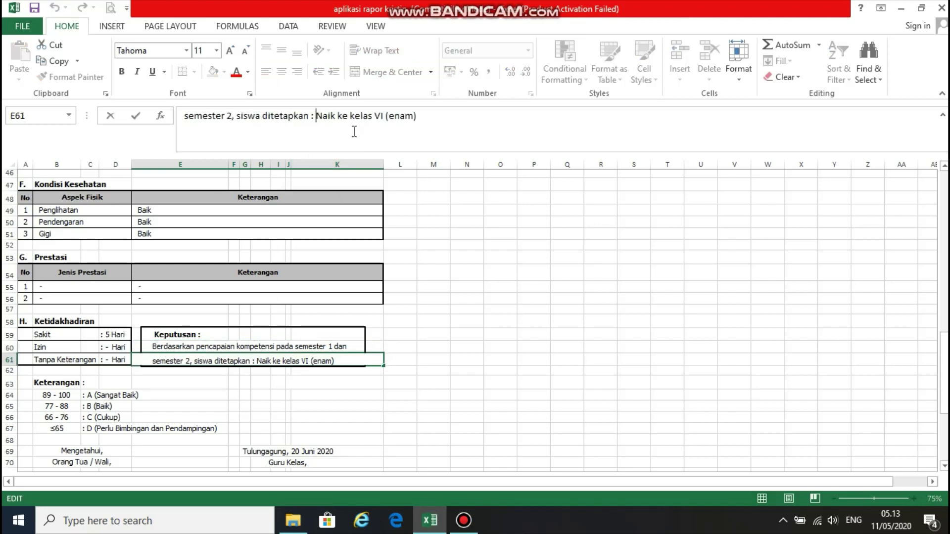
type("Tidak")
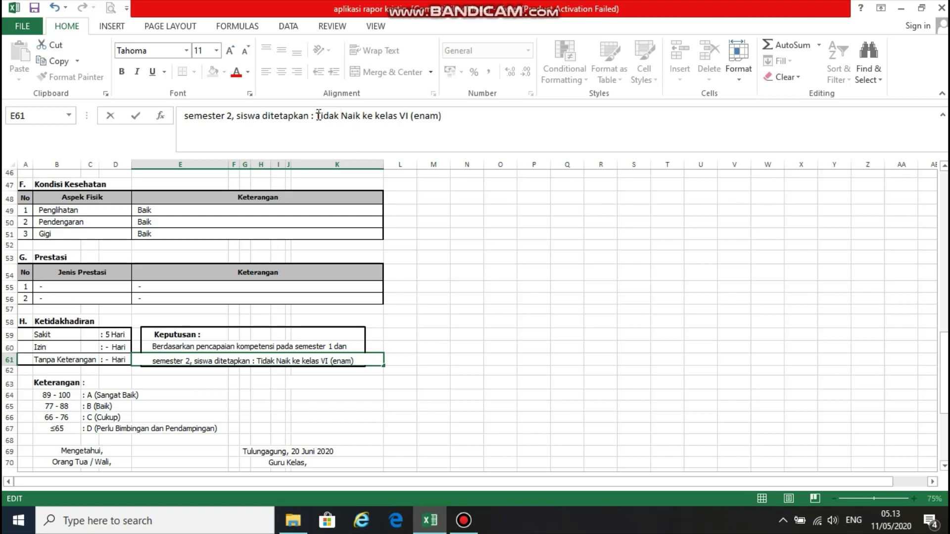
Step: Replace "Tidak Naik ke" with "Tinggal di" in the decision text in E61
left_click_drag(335, 115, 375, 115)
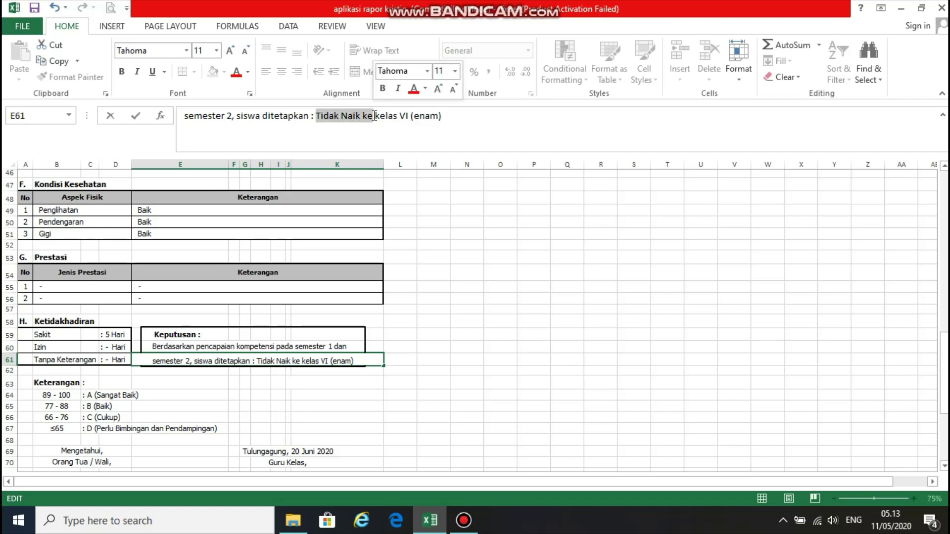
type("t")
key("BackSpace")
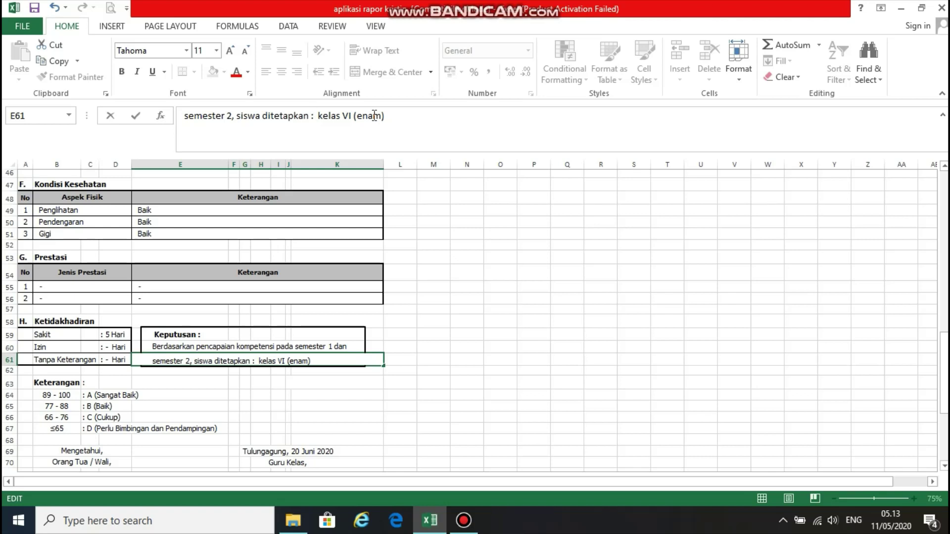
type("T")
type("ingga")
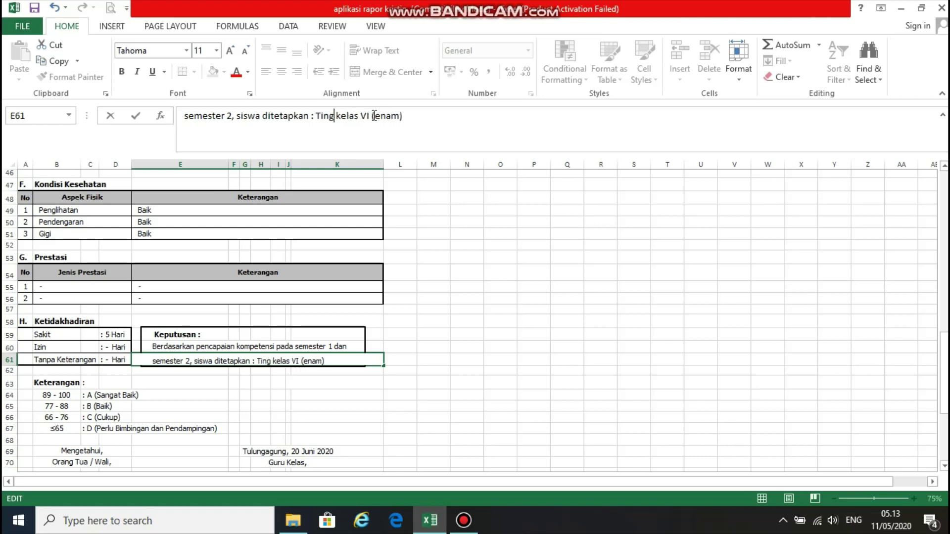
type("l di")
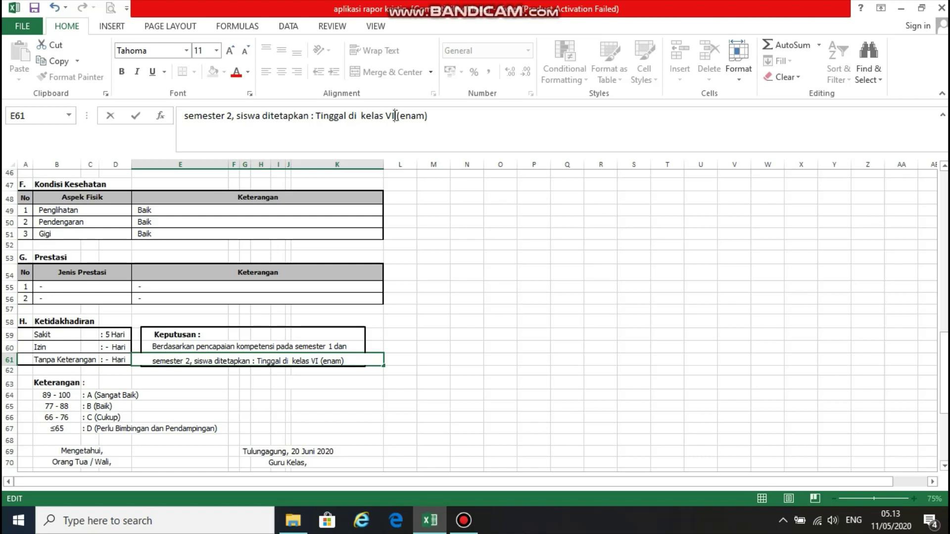
Step: Change the class in the E61 decision text to "V (lima)" and commit the entry
key("BackSpace")
left_click_drag(422, 116, 397, 117)
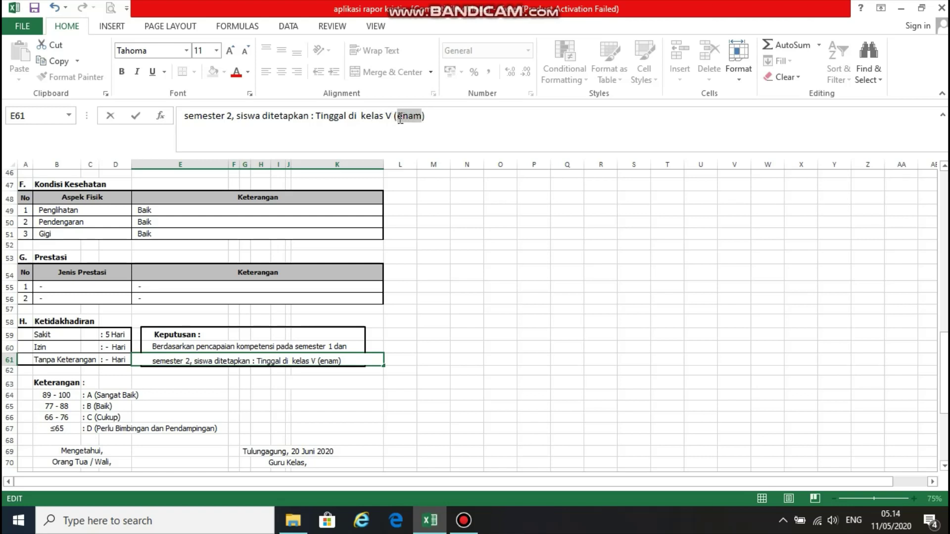
type("Iima")
key("Return")
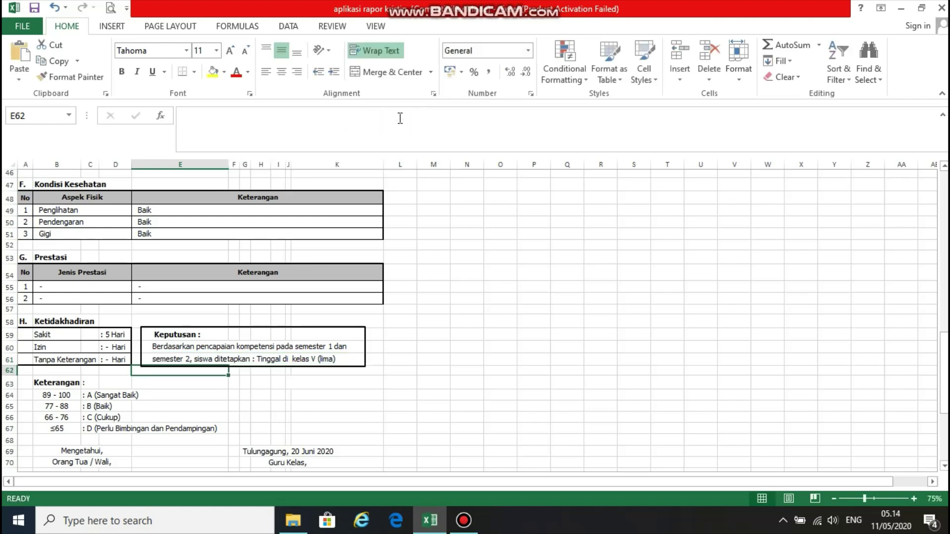
left_click(410, 404)
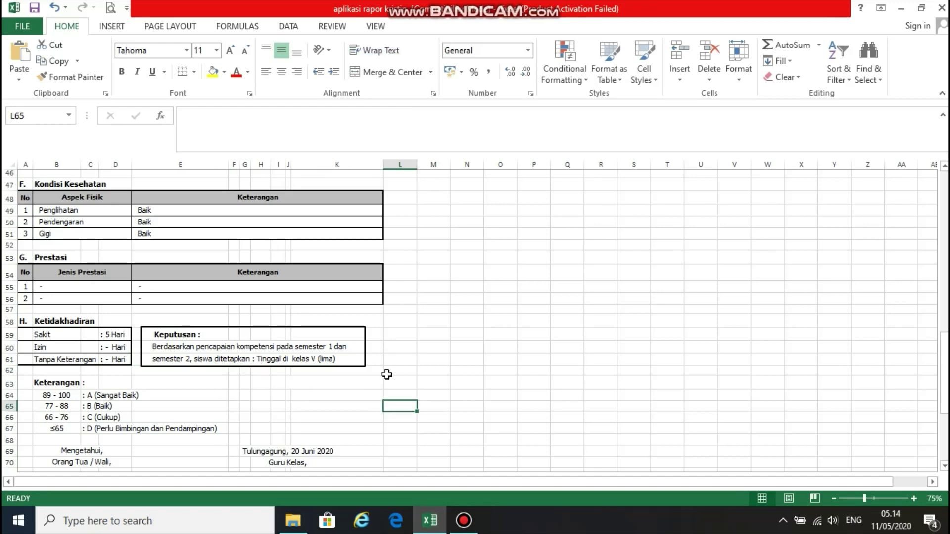
Step: Return to the main menu and open the REKAP NILAI sheet to view its score columns
left_click(534, 287)
scroll(544, 306, "up", 15)
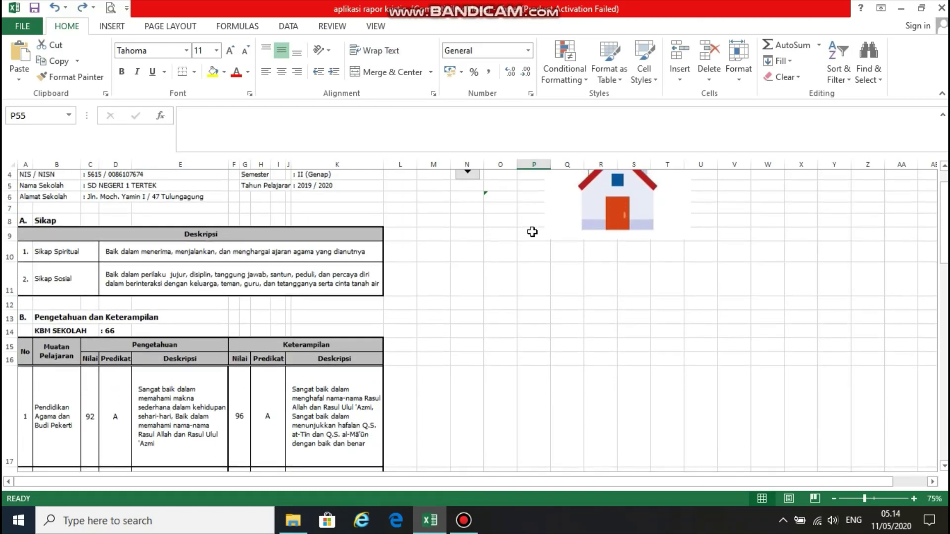
left_click(599, 253)
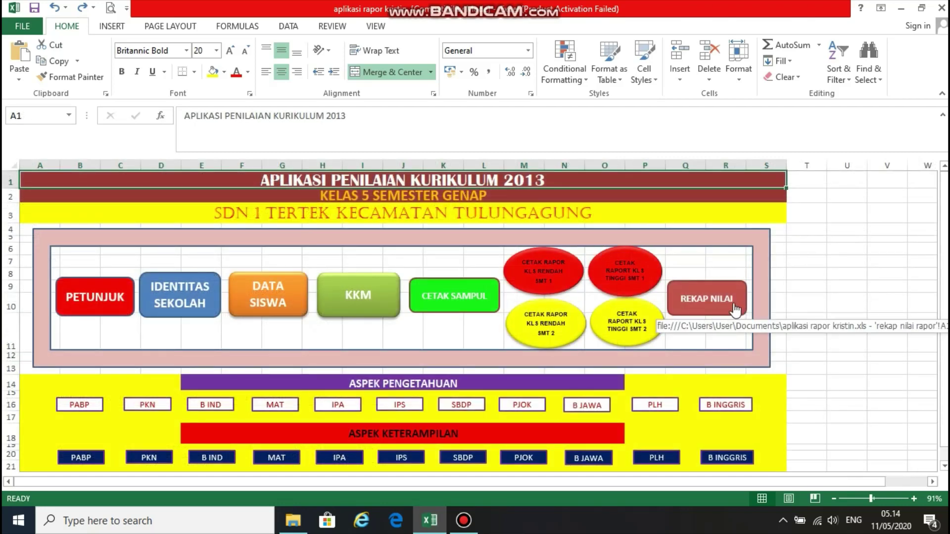
left_click(713, 310)
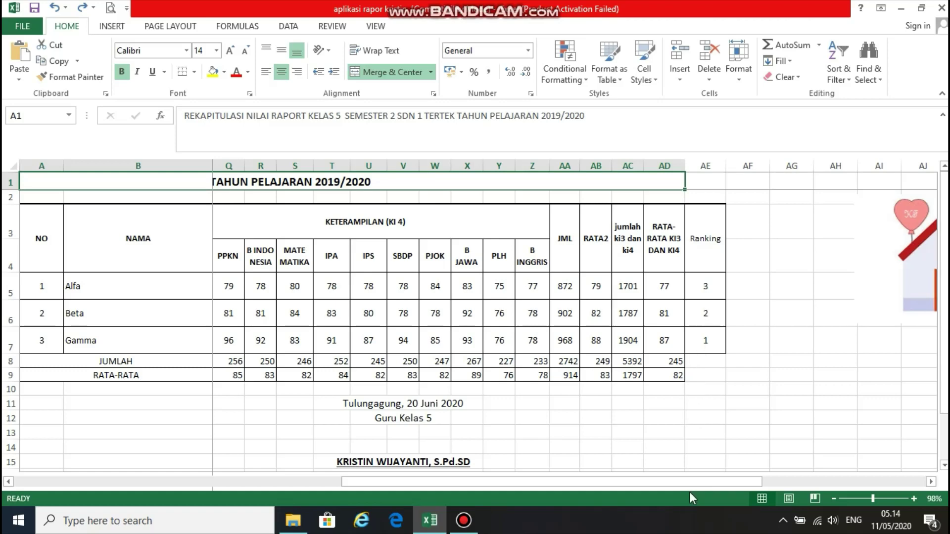
left_click_drag(700, 487, 366, 484)
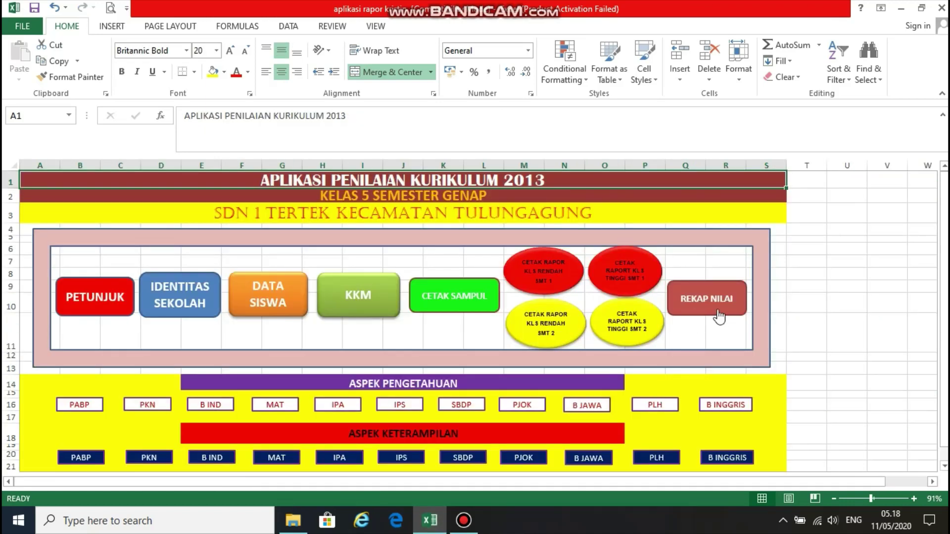
Step: Open REKAP NILAI and examine the PENGETAHUAN (KI 3) scores and the Ranking formulas in AE5 and AE6
left_click(718, 315)
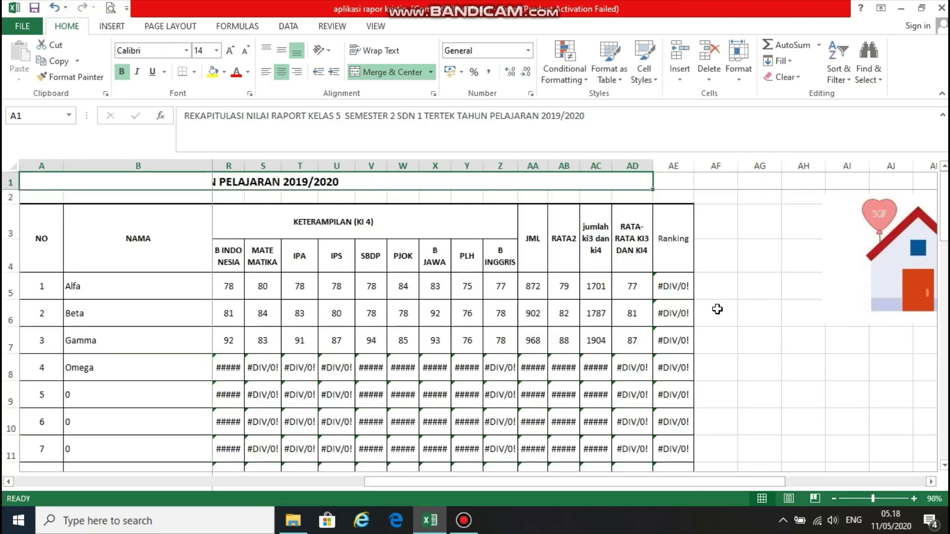
left_click_drag(710, 480, 329, 481)
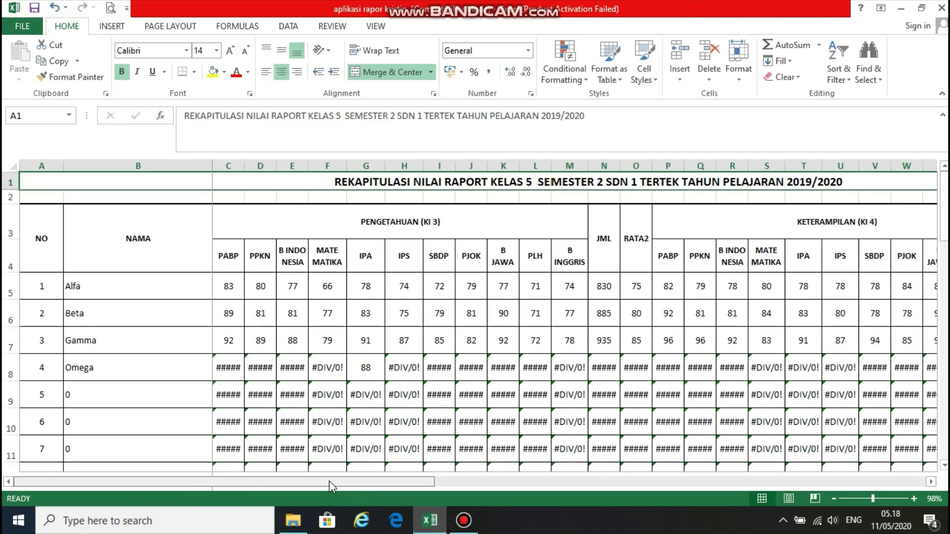
left_click(317, 223)
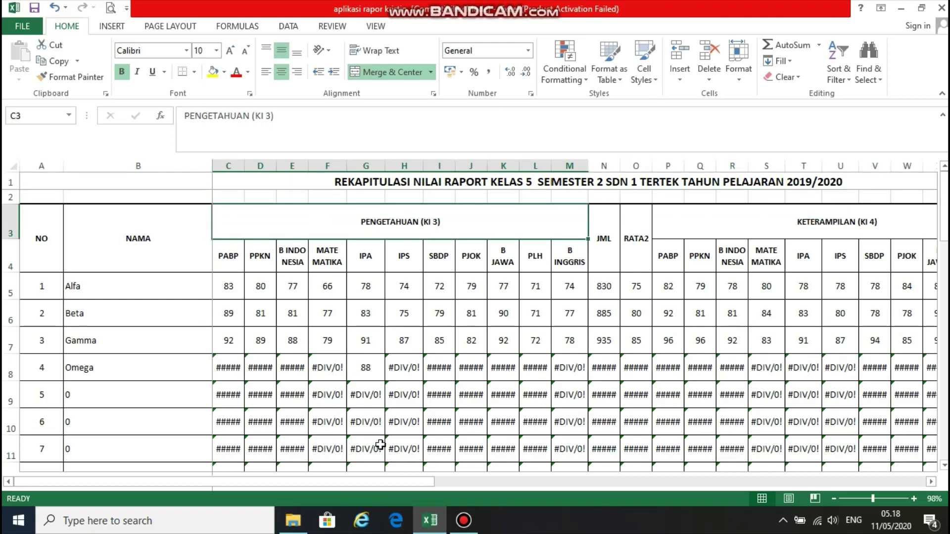
left_click_drag(388, 485, 742, 481)
left_click(681, 293)
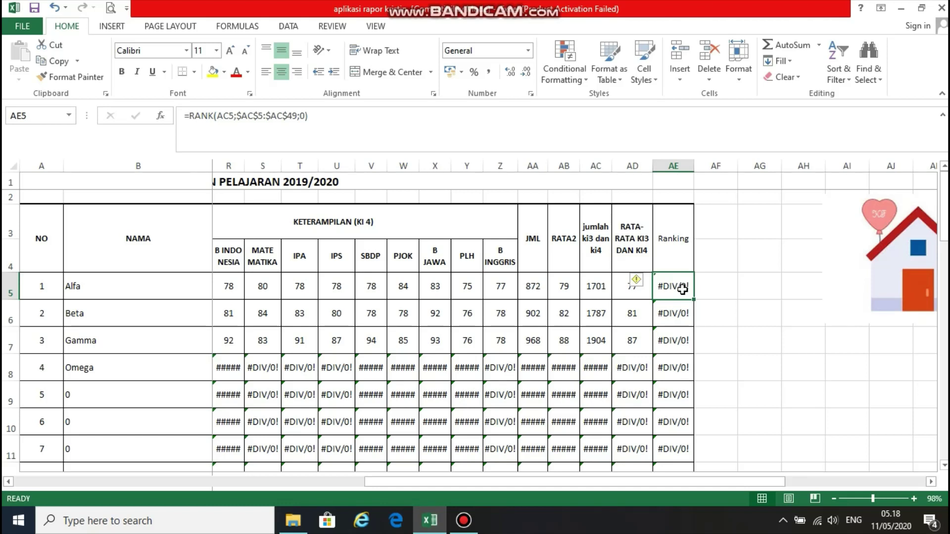
left_click(671, 310)
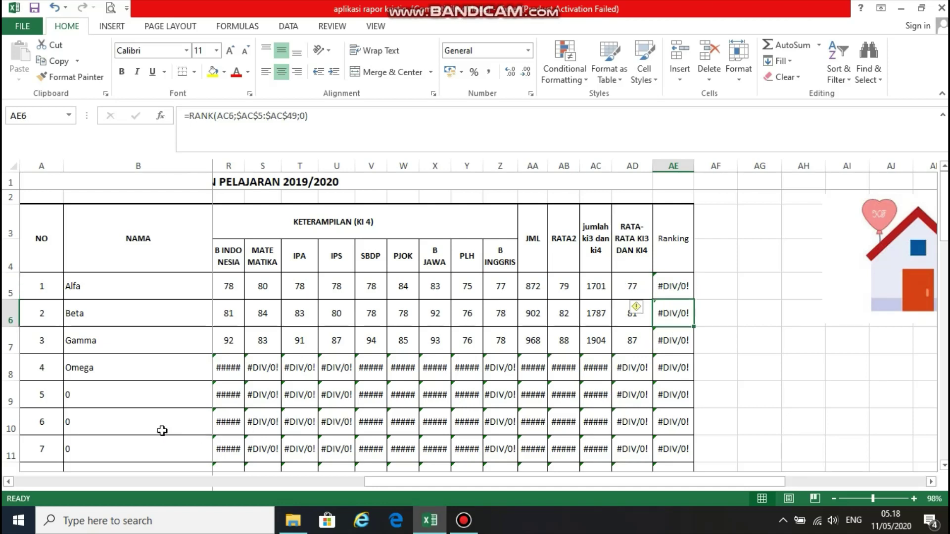
Step: Delete the recap rows 8 to 49, covering student numbers 4 to 45
scroll(162, 431, "down", 12)
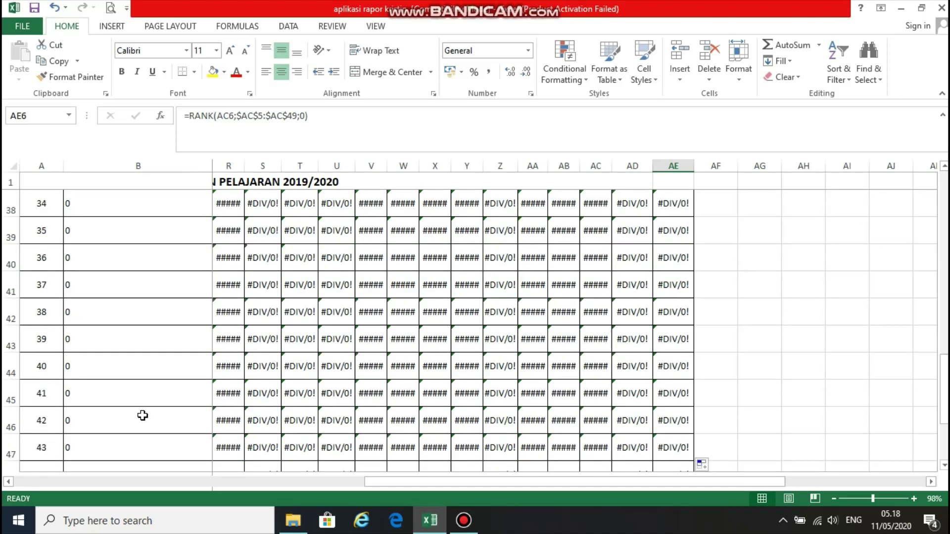
scroll(143, 416, "down", 2)
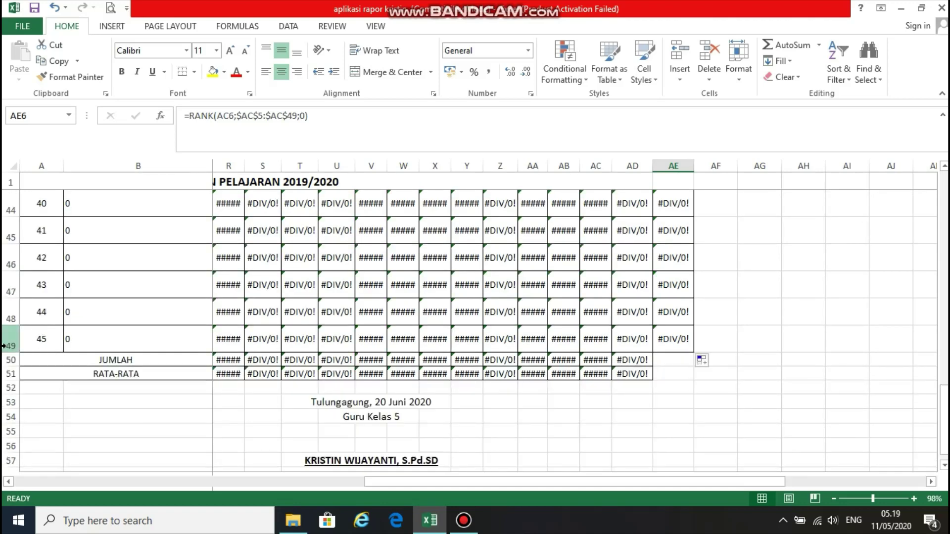
left_click_drag(3, 346, 33, 356)
scroll(46, 369, "down", 1)
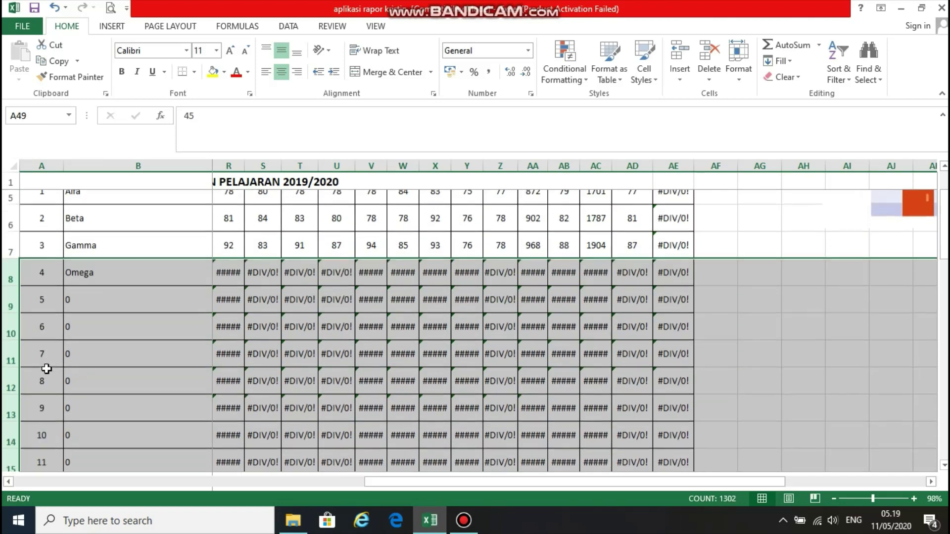
right_click(101, 316)
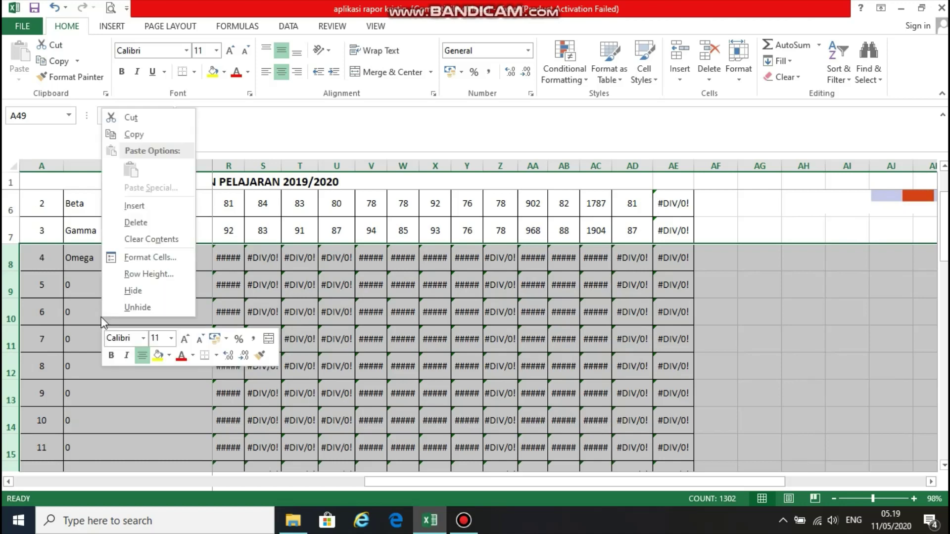
left_click(142, 226)
left_click(159, 283)
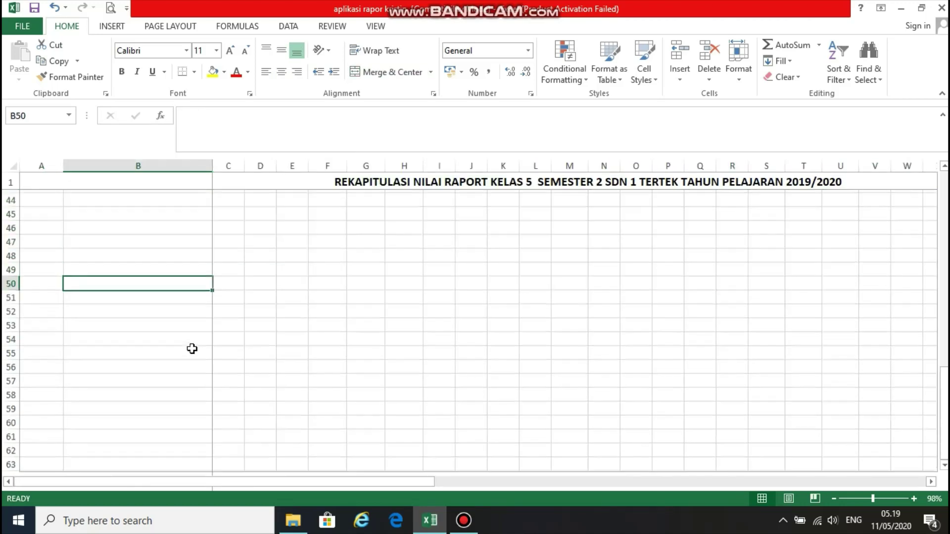
scroll(194, 349, "up", 9)
scroll(194, 346, "up", 5)
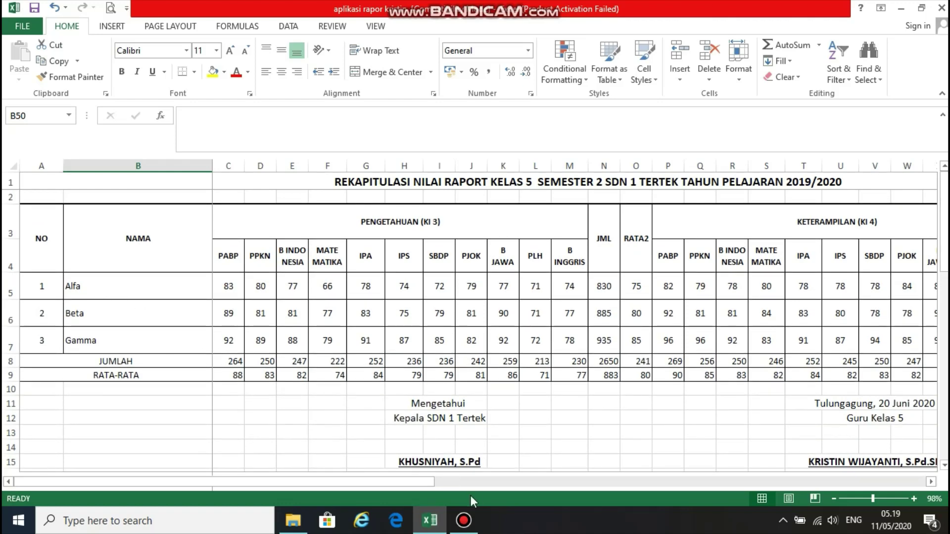
Step: Review the Ranking column's RANK formulas for the three students in AE5 to AE7
left_click_drag(417, 485, 768, 491)
left_click(671, 296)
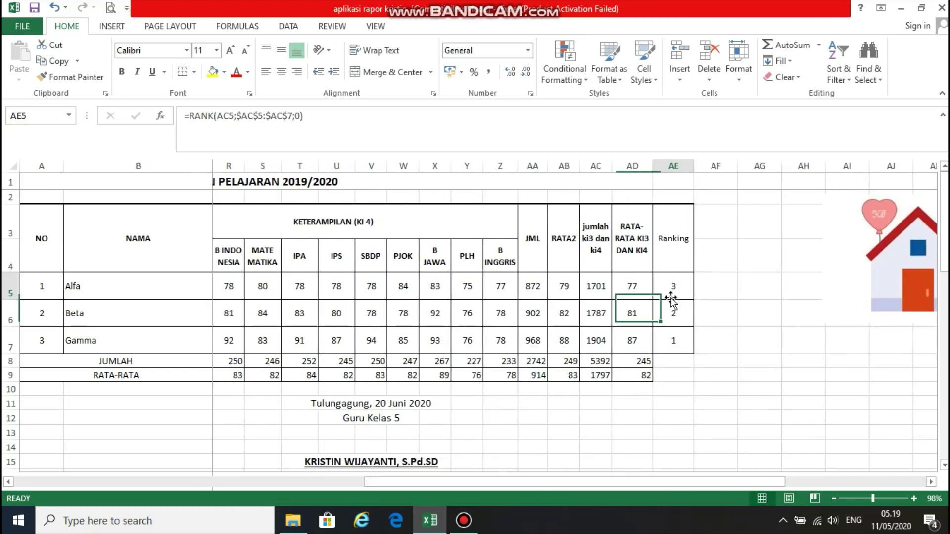
left_click(672, 314)
left_click(683, 343)
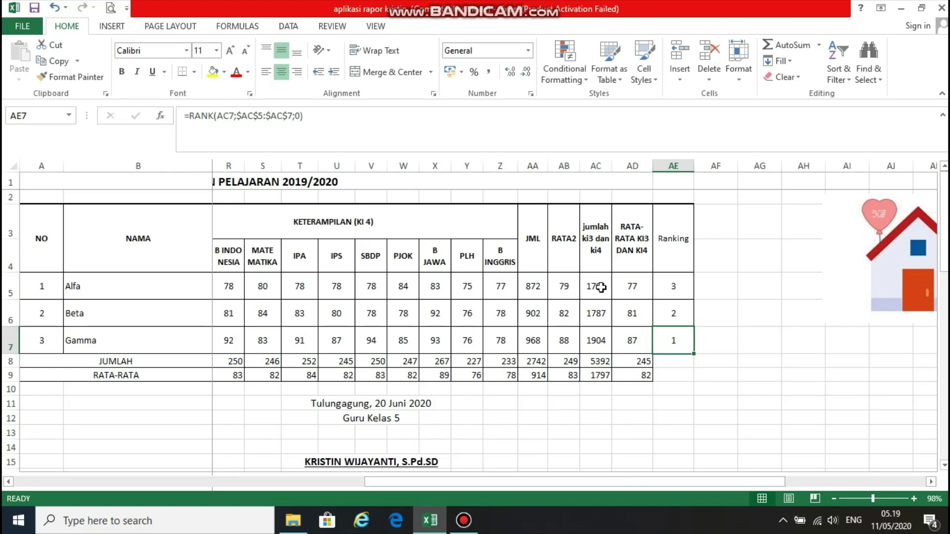
left_click(281, 118)
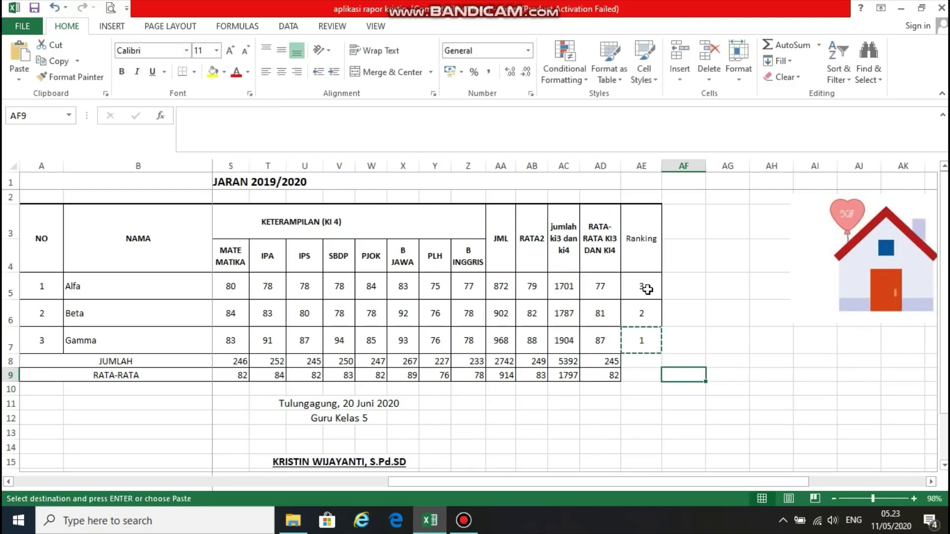
Step: Inspect the AC5 and $AC$5:$AC$7 references in AE5's RANK formula against the "jumlah ki3 dan ki4" column
left_click(647, 289)
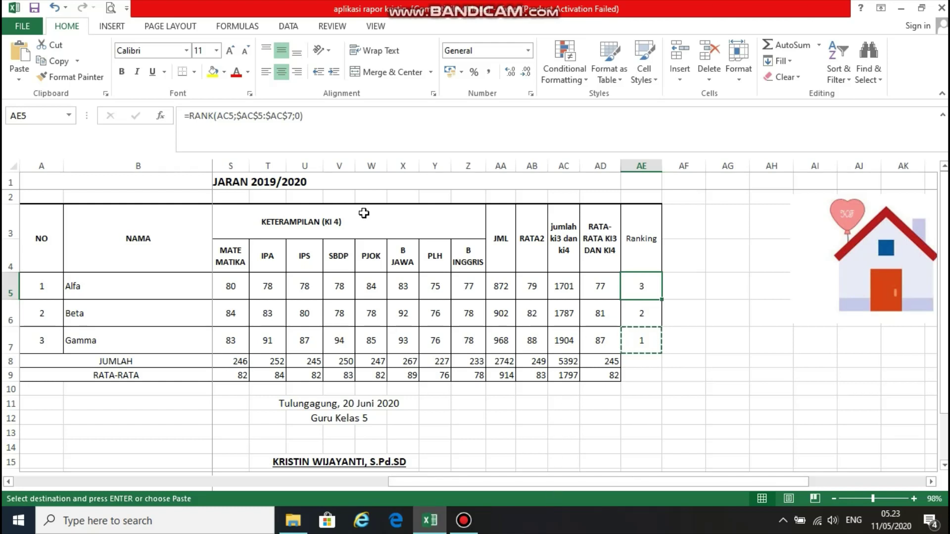
left_click(228, 119)
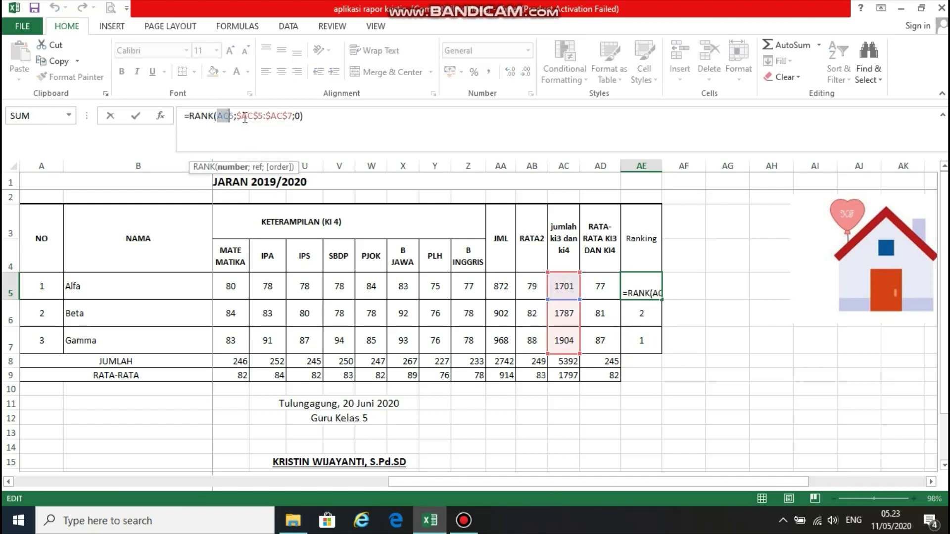
left_click_drag(242, 118, 282, 118)
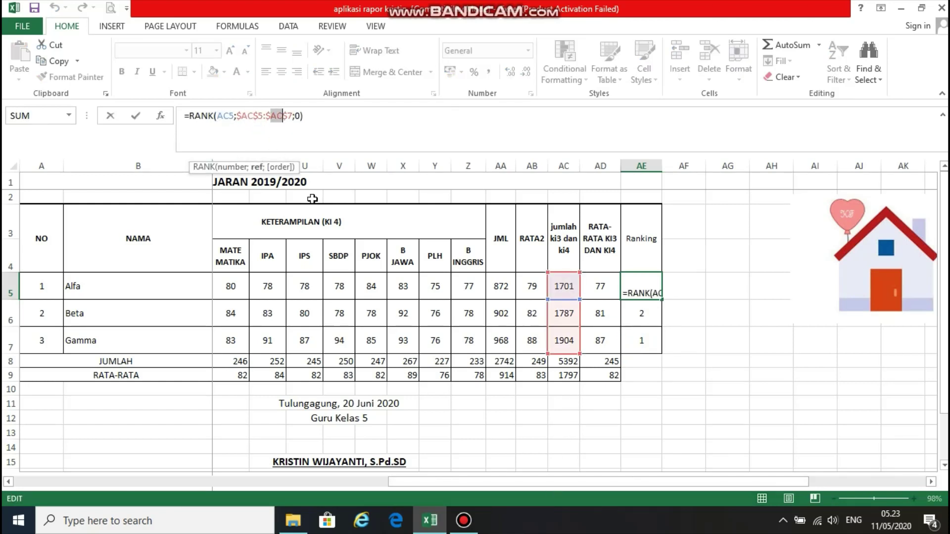
left_click_drag(520, 480, 305, 476)
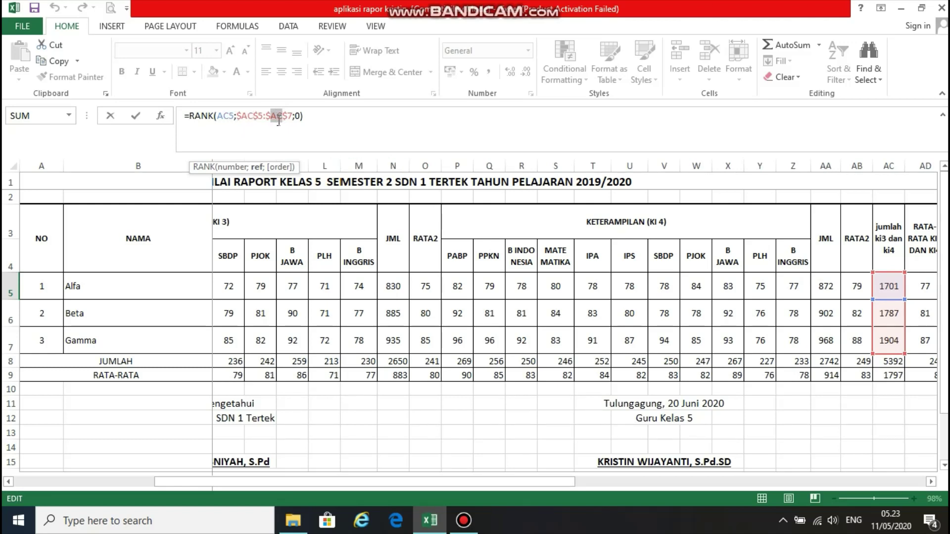
left_click(429, 423)
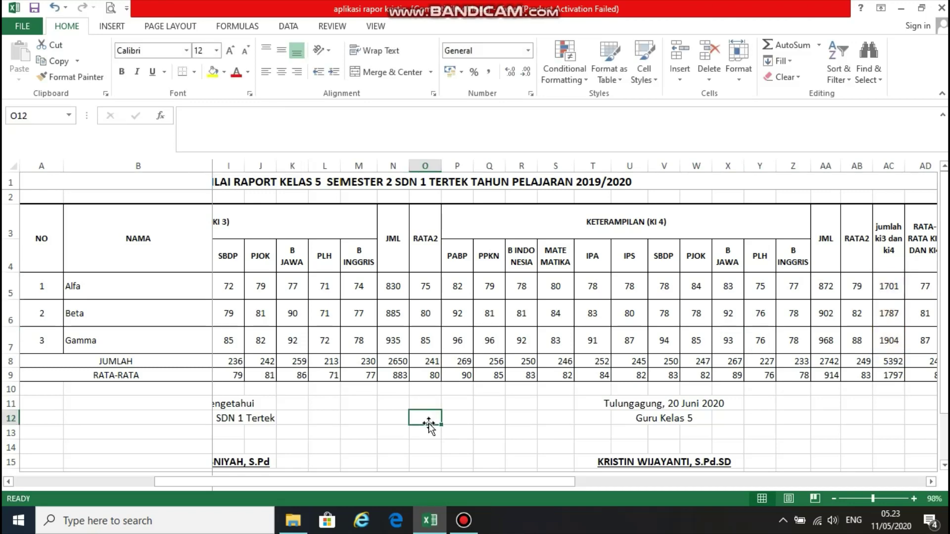
Step: Fill the RANK formula from AE5 down to AE7 and check each student's ranking cell
left_click_drag(493, 479, 681, 463)
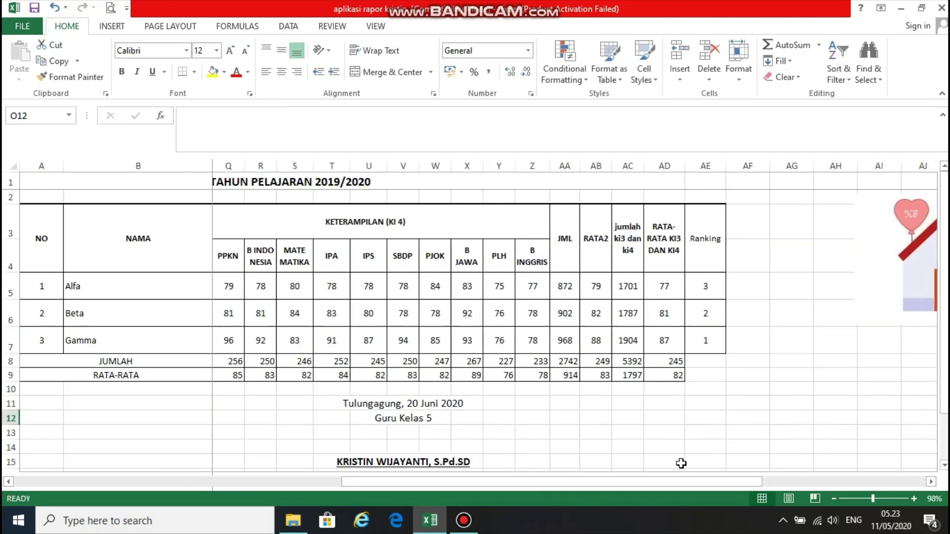
left_click(719, 293)
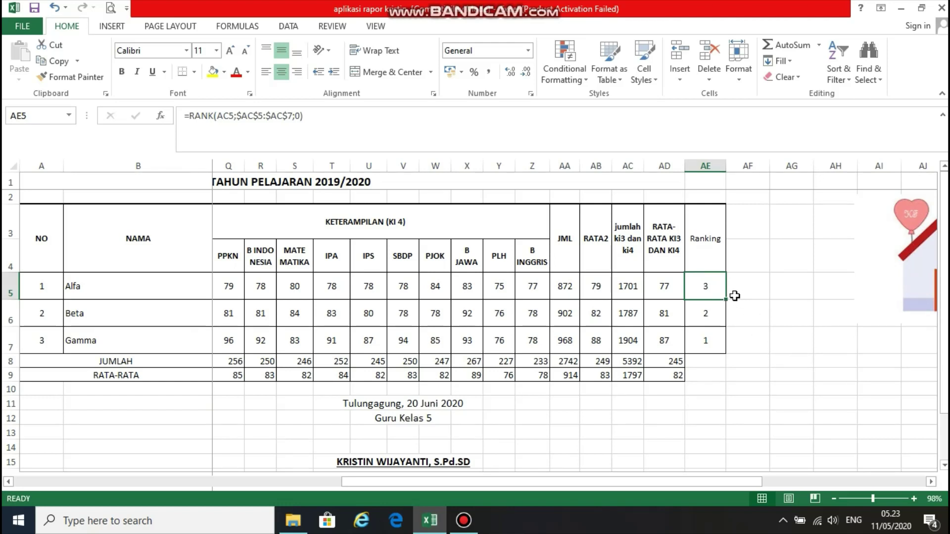
left_click_drag(728, 301, 720, 352)
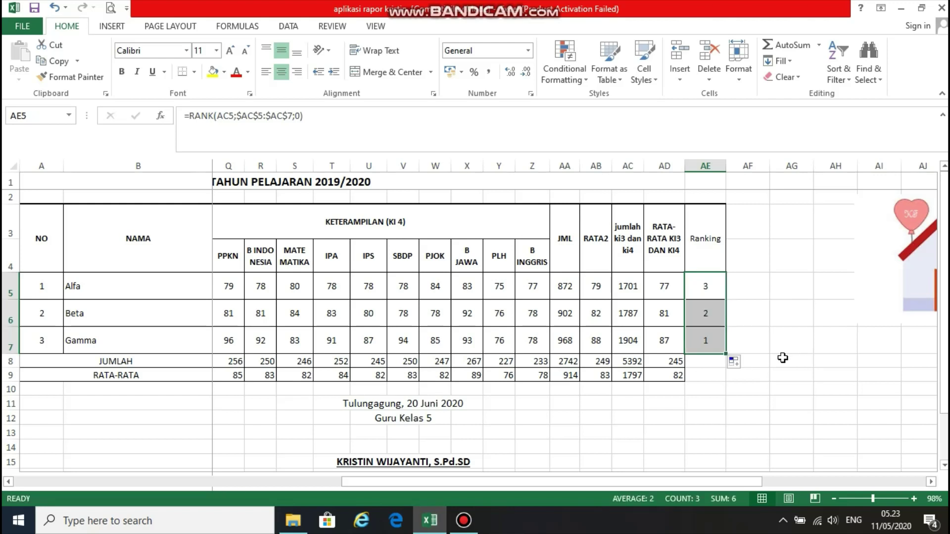
left_click(787, 360)
left_click(705, 286)
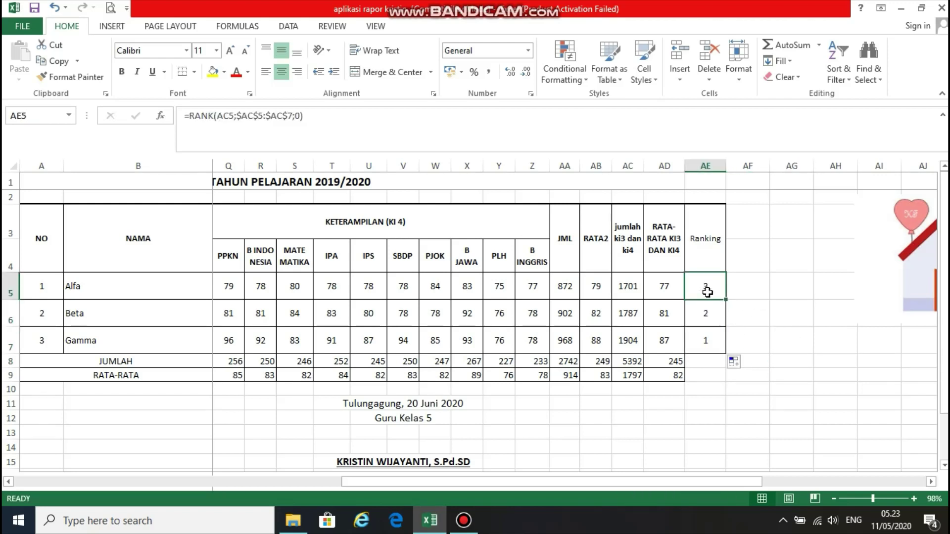
left_click(706, 321)
left_click(706, 339)
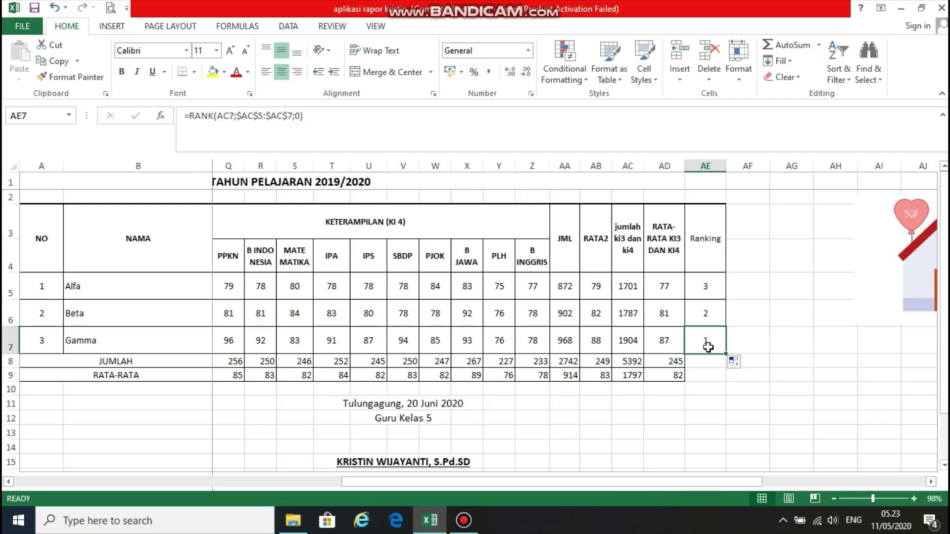
Step: Compare the rankings of the three students by going through Ranking cells AE5, AE6 and AE7 in turn
left_click(784, 334)
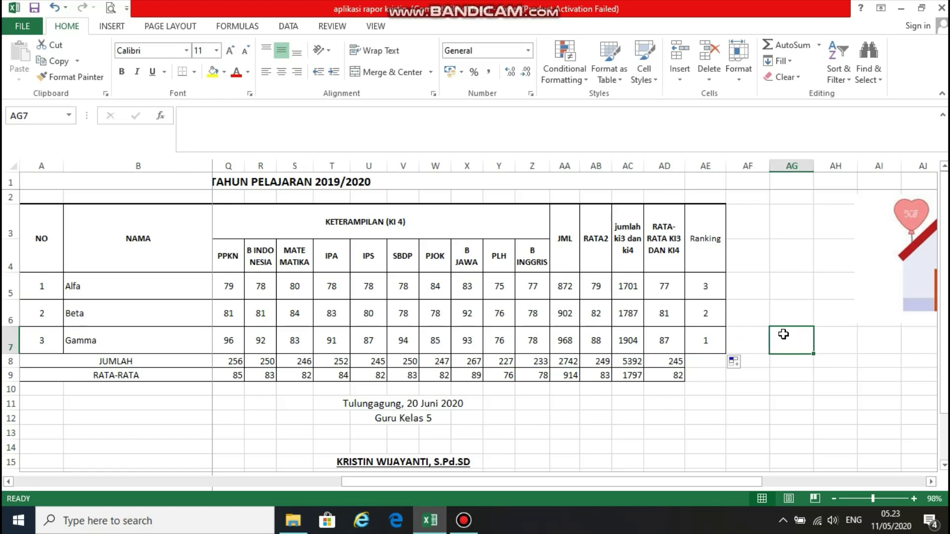
left_click(697, 290)
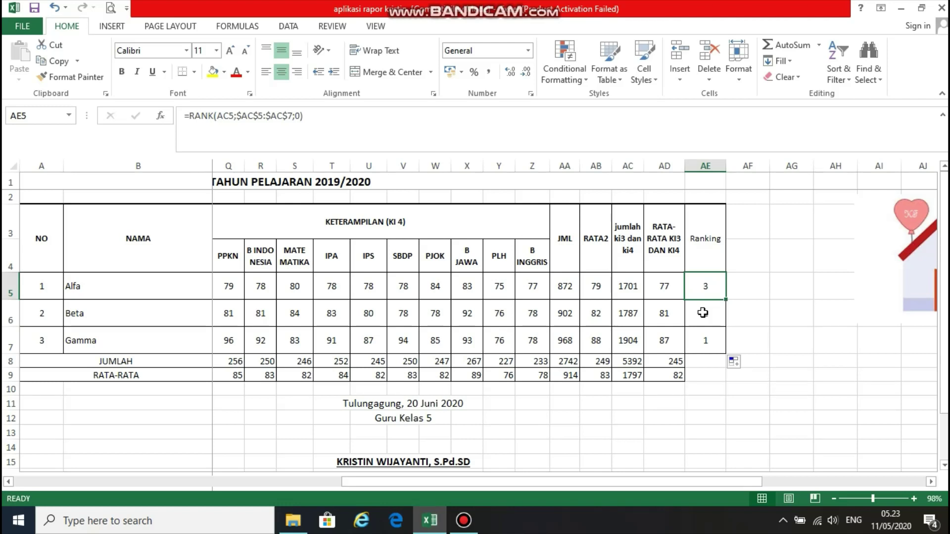
left_click(703, 312)
left_click(711, 342)
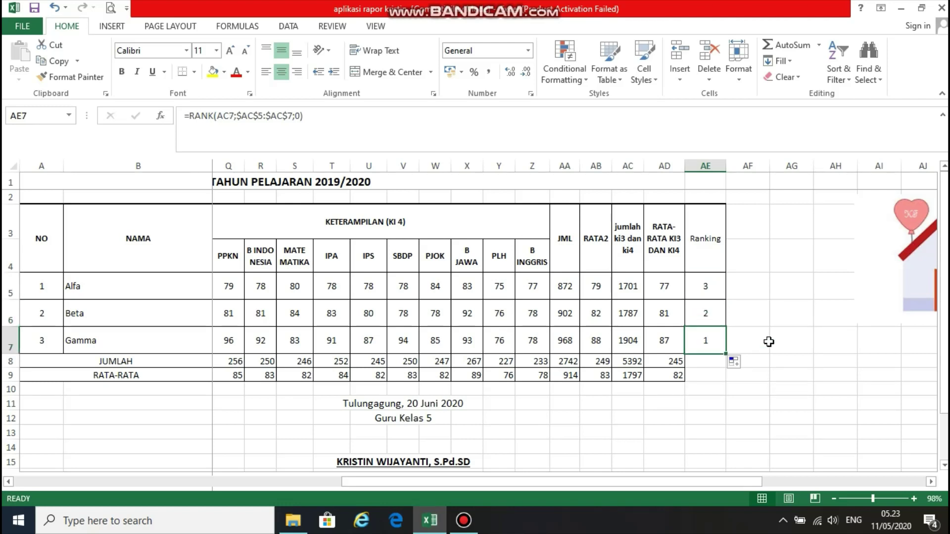
left_click(765, 339)
Step: Return from the score recap to the workbook's main menu sheet, APLIKASI PENILAIAN KURIKULUM 2013
left_click_drag(642, 482, 665, 481)
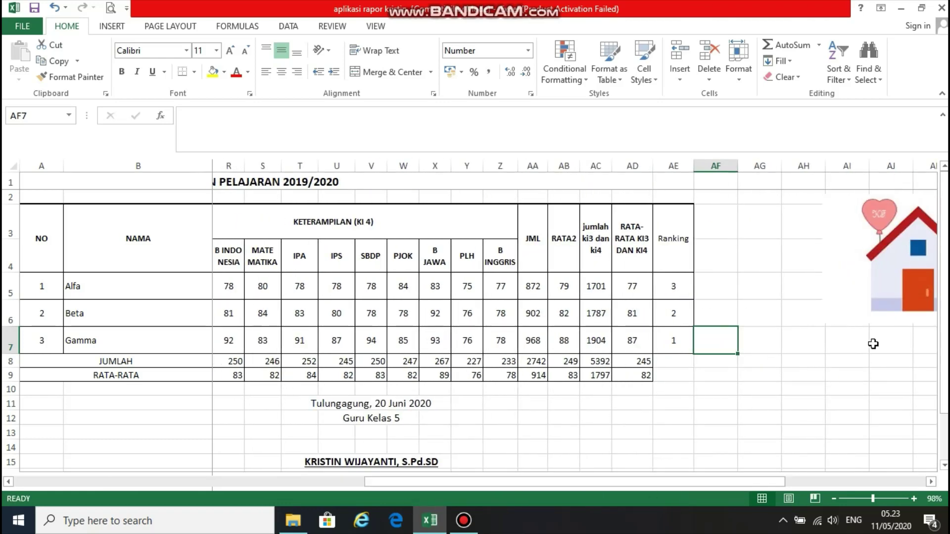
left_click(901, 310)
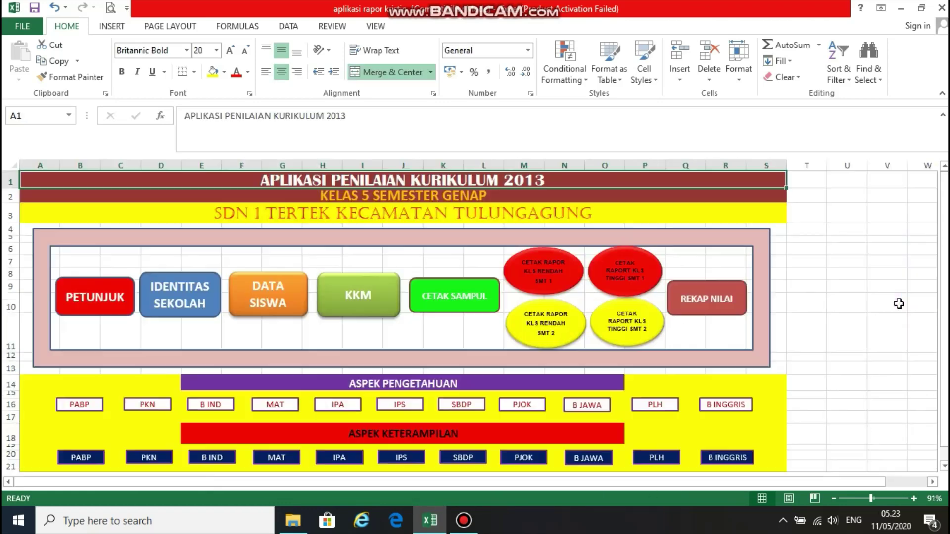
left_click(855, 304)
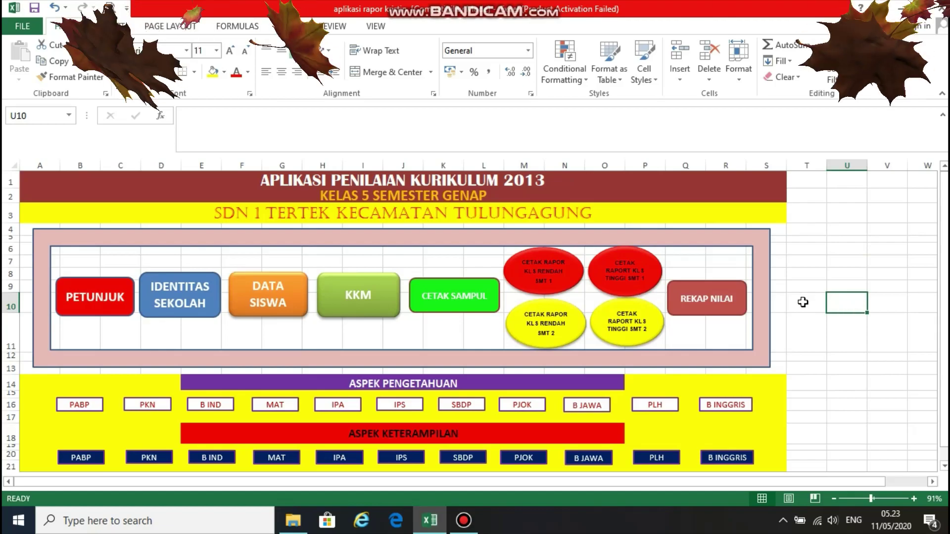